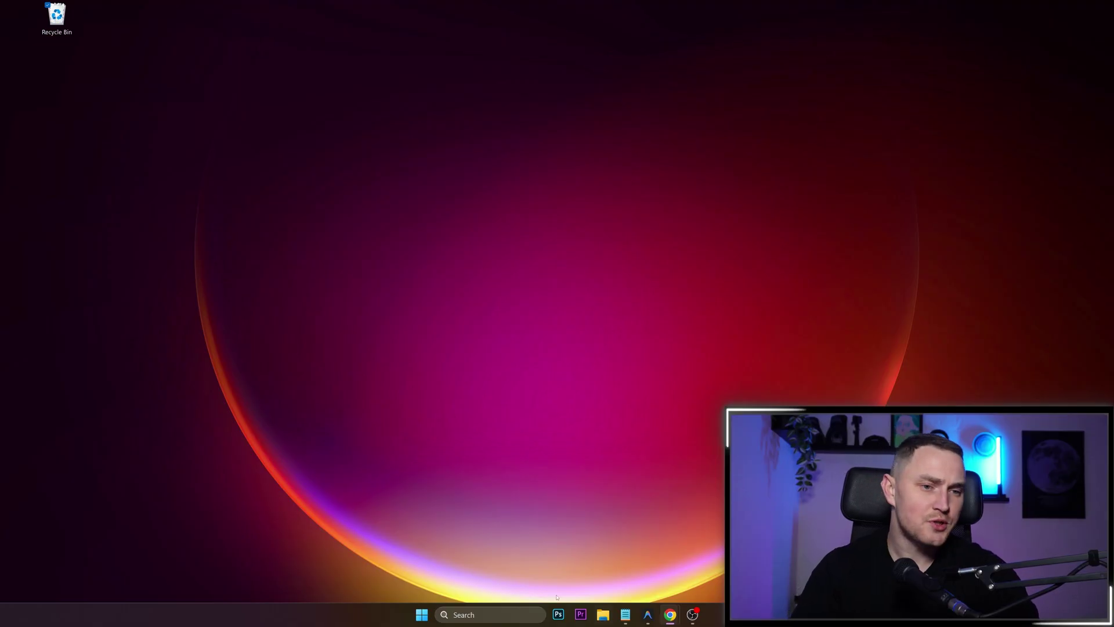
- Launch Settings from Windows search and go to the Apps > Startup page
click(481, 618)
text(settings)
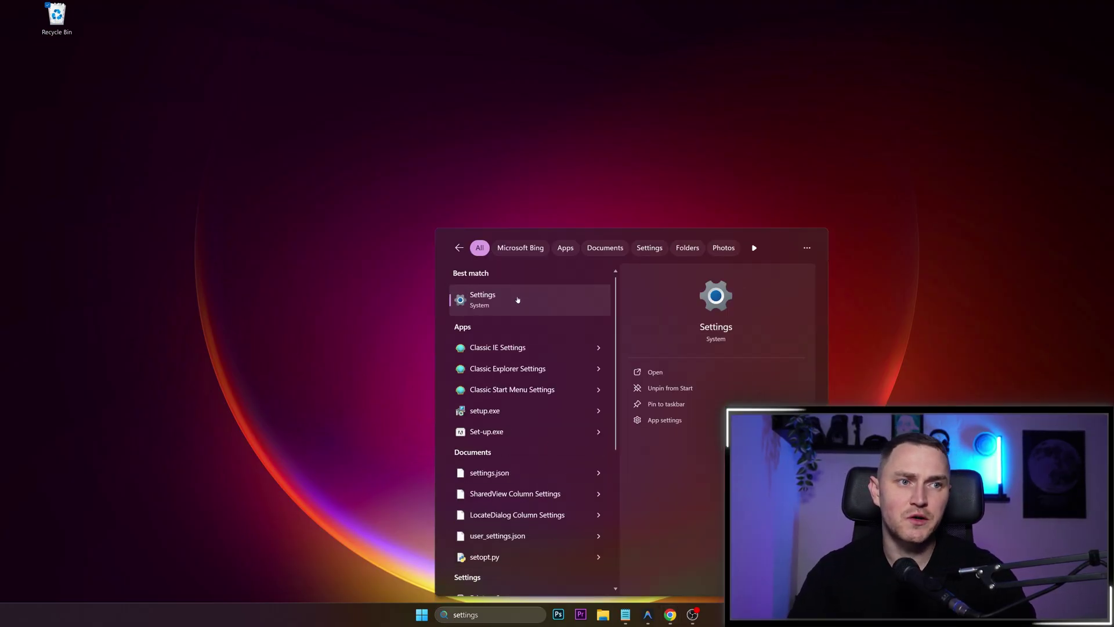
click(521, 298)
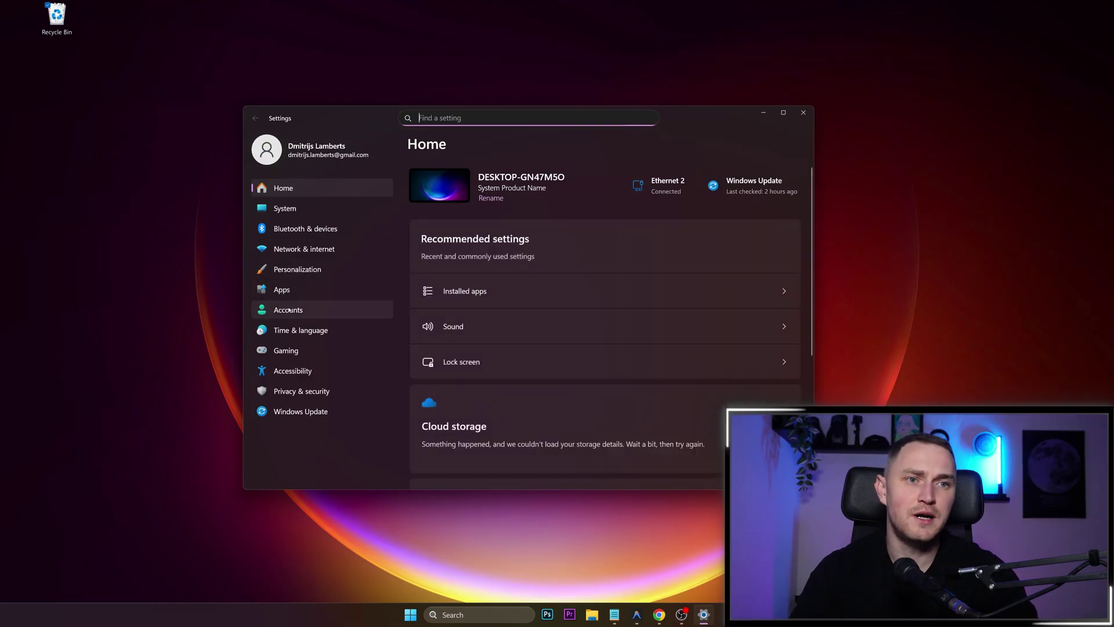
click(296, 295)
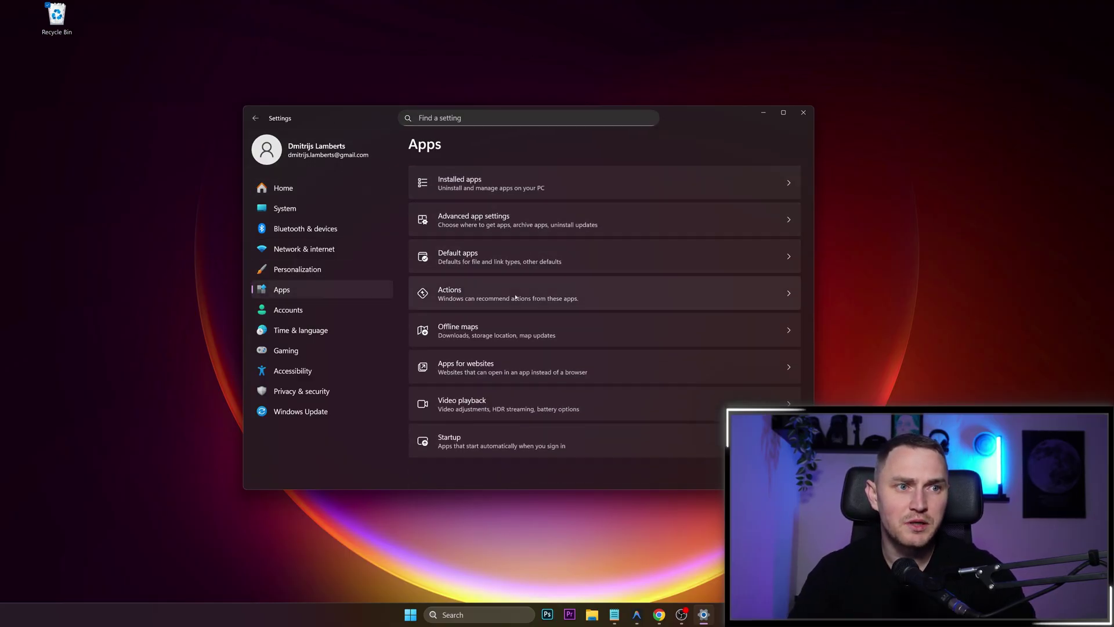
click(490, 453)
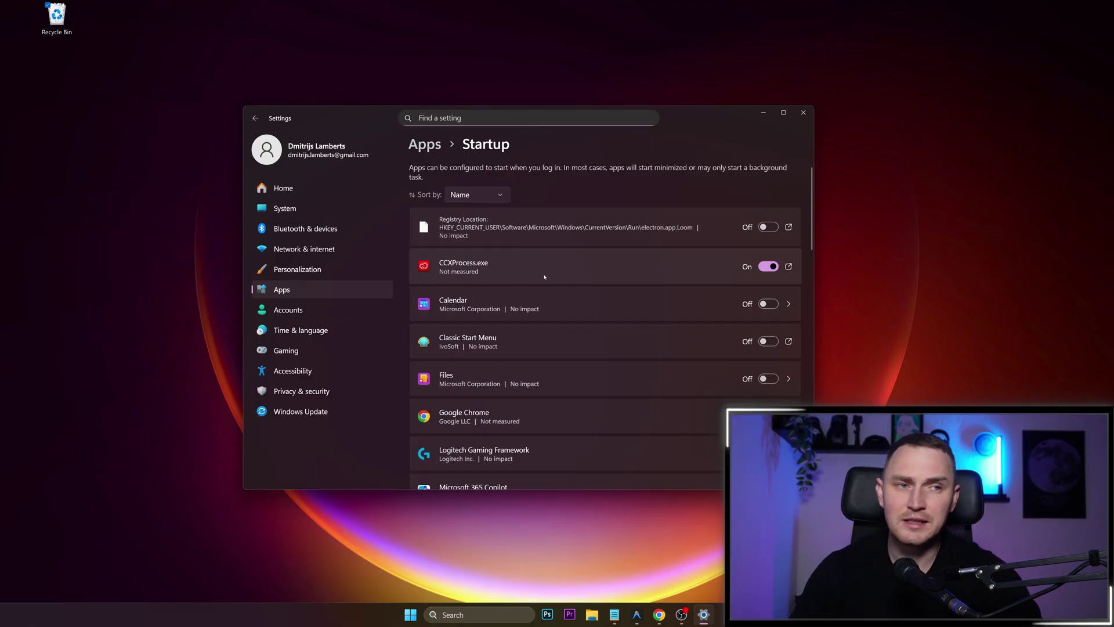
- Sort the startup apps list by Startup impact
click(459, 195)
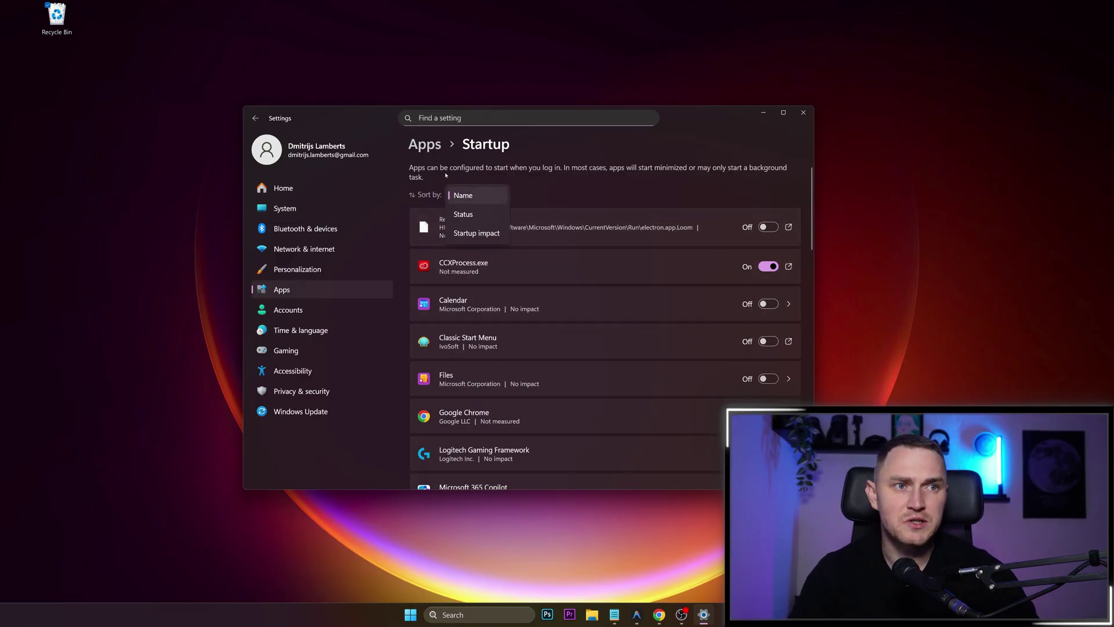
click(479, 234)
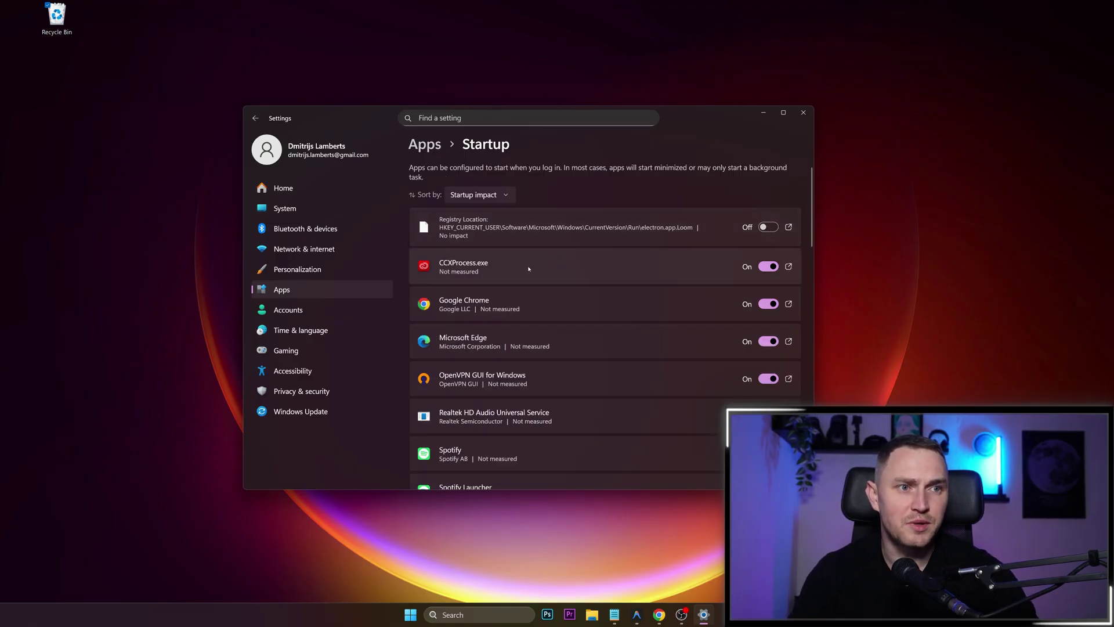
scroll(539, 256, down, 4)
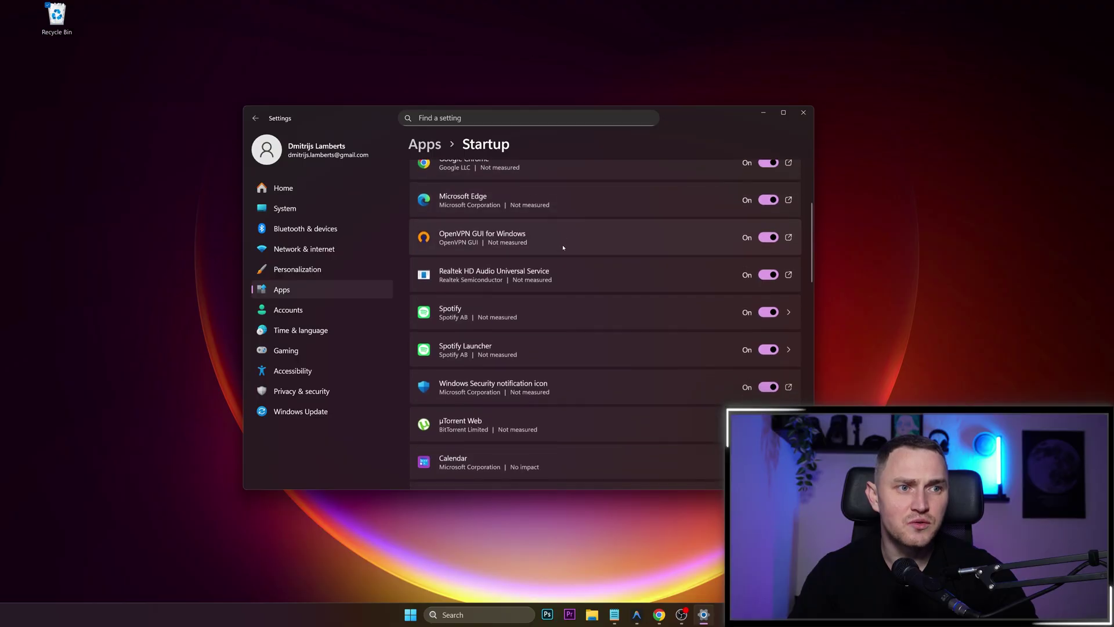
scroll(624, 265, down, 1)
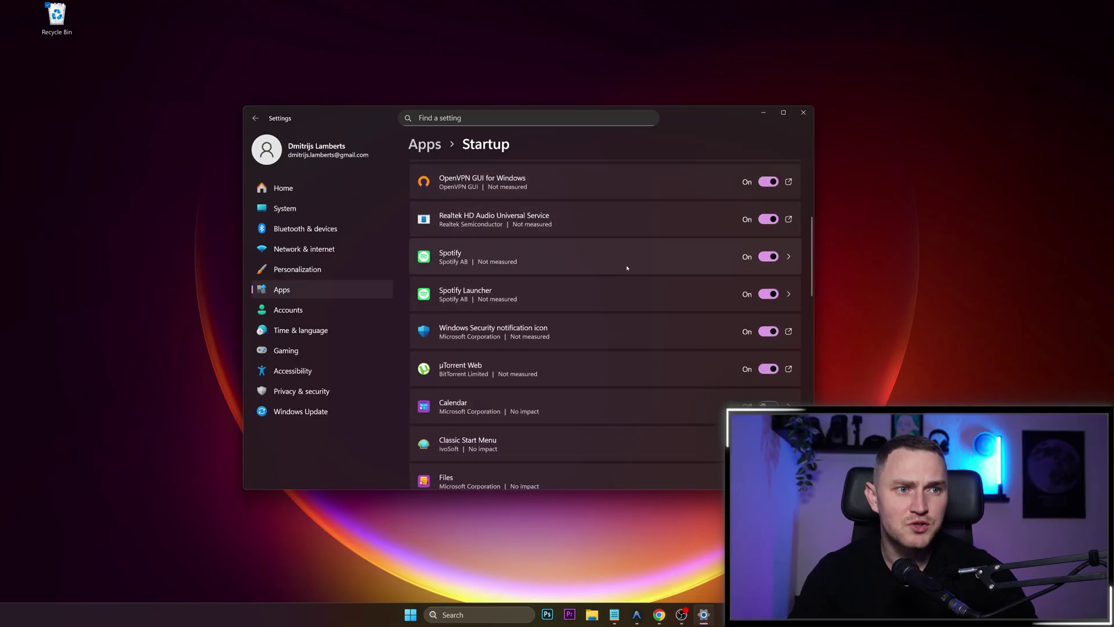
- Turn off µTorrent Web as a startup app and close Settings
click(767, 372)
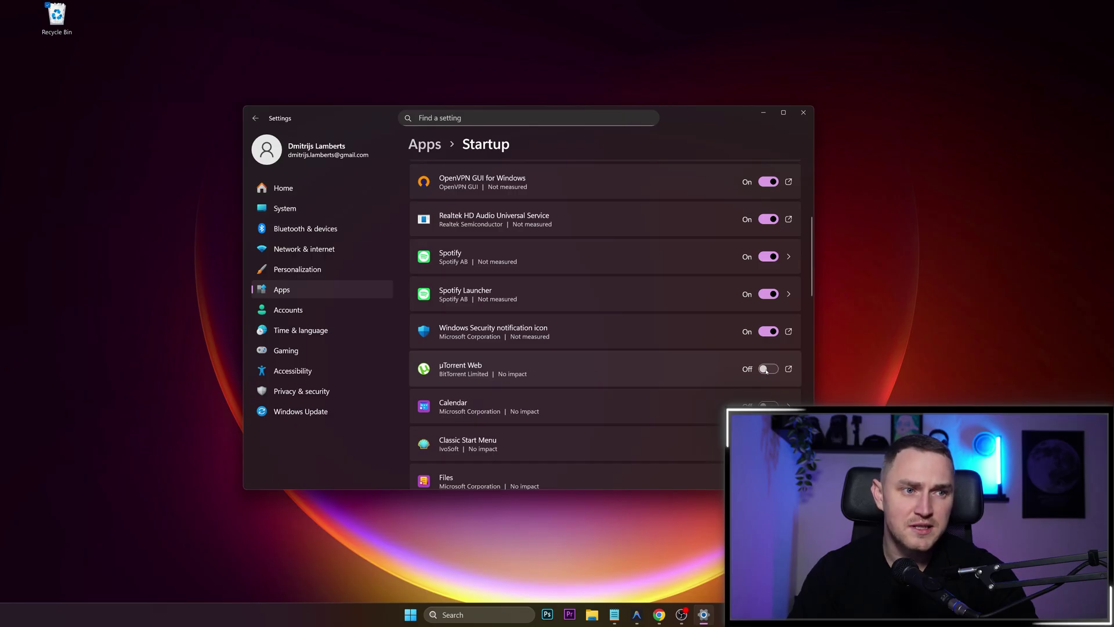
scroll(681, 363, down, 3)
scroll(679, 364, down, 15)
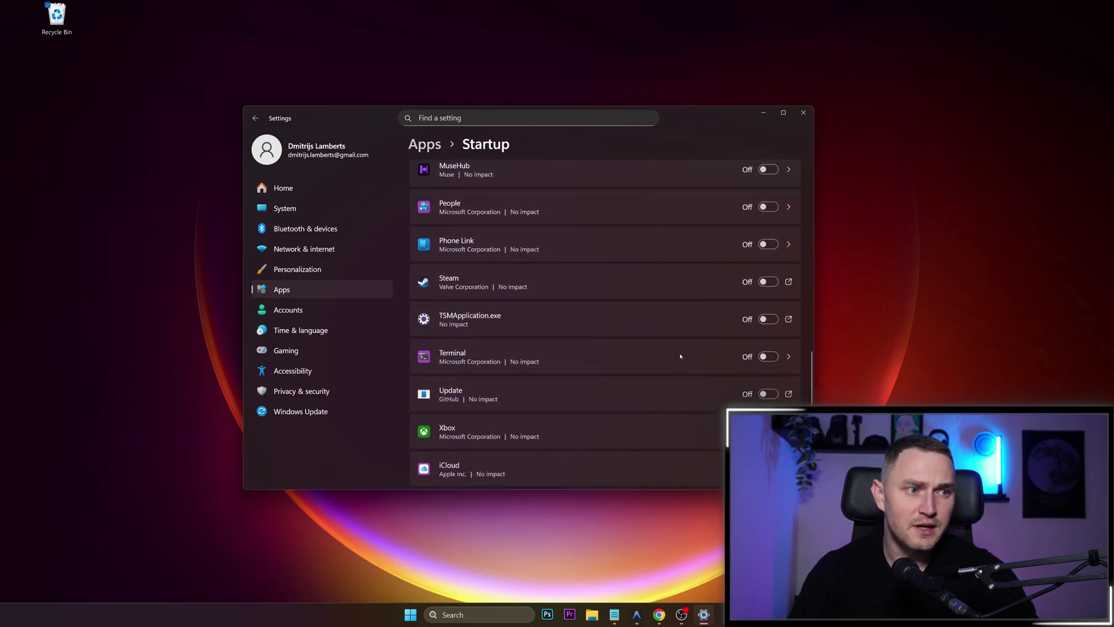
scroll(671, 357, up, 15)
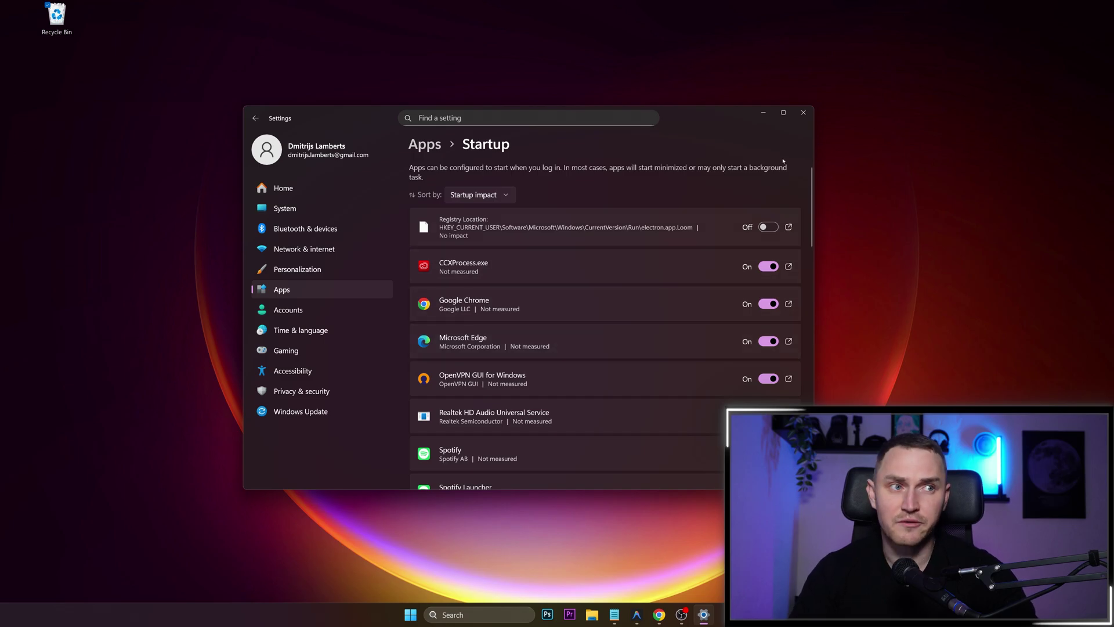
click(803, 113)
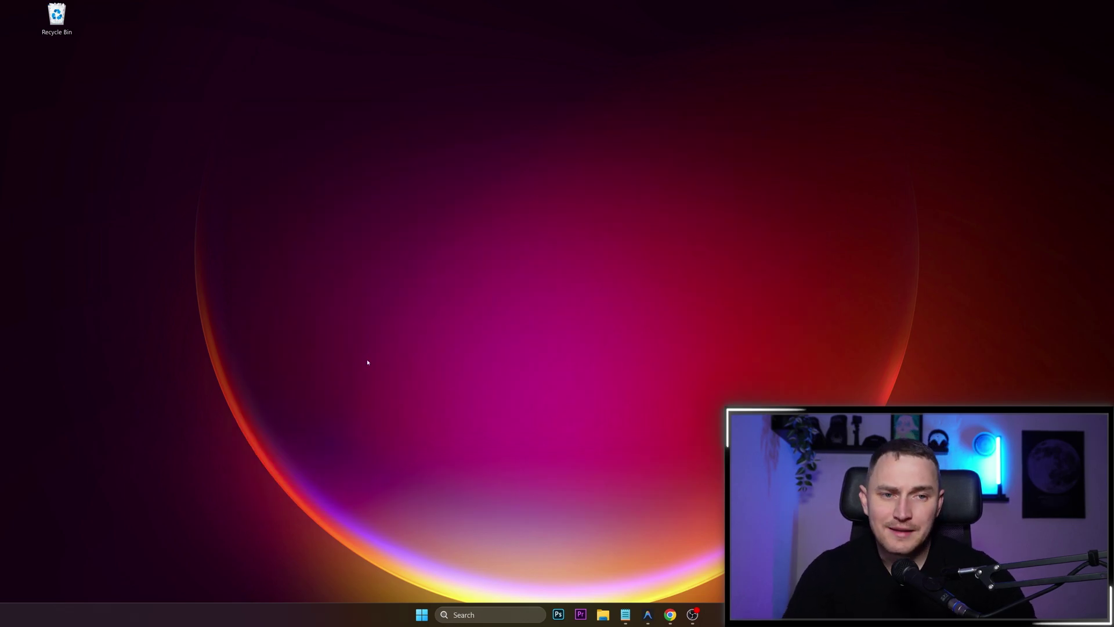
- Launch the Services console from a 'services' search and select Xbox Live Auth Manager
click(490, 615)
text(services)
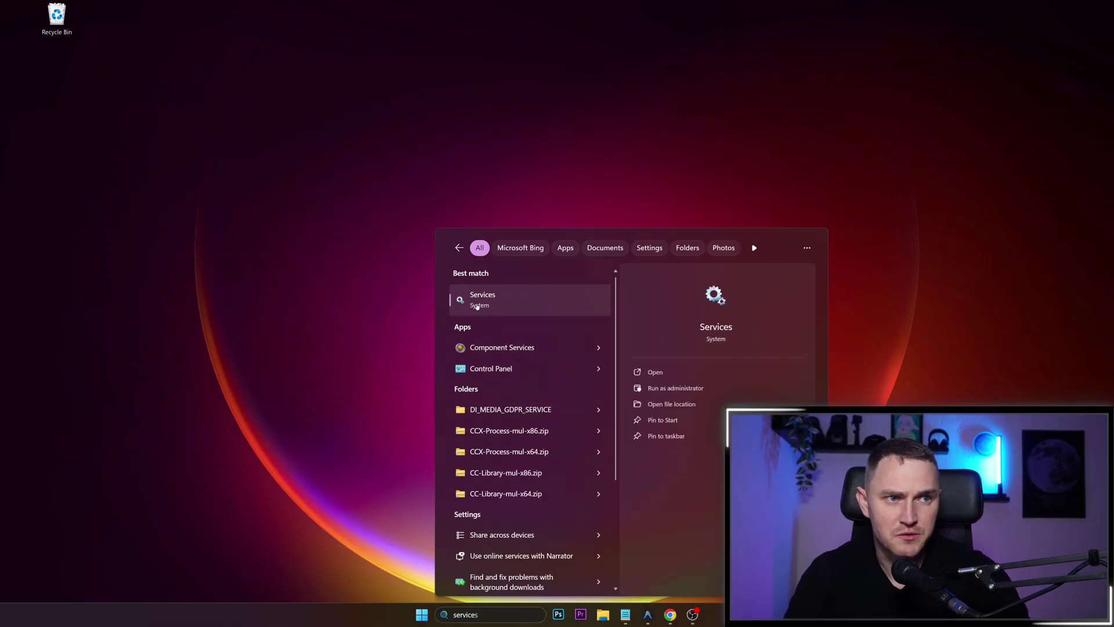
click(500, 308)
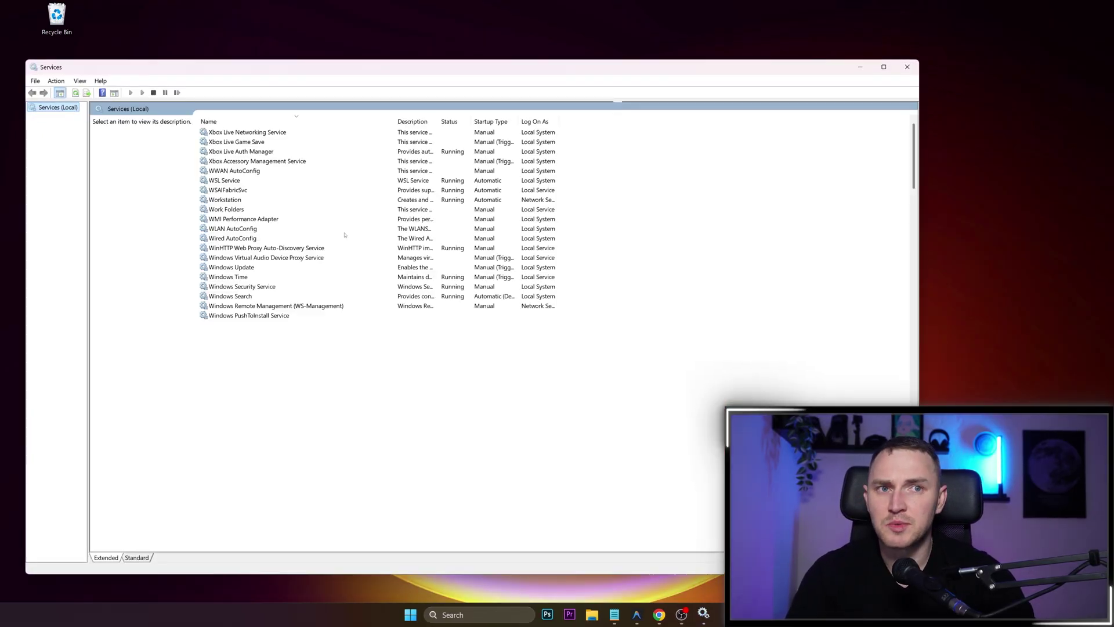
click(323, 162)
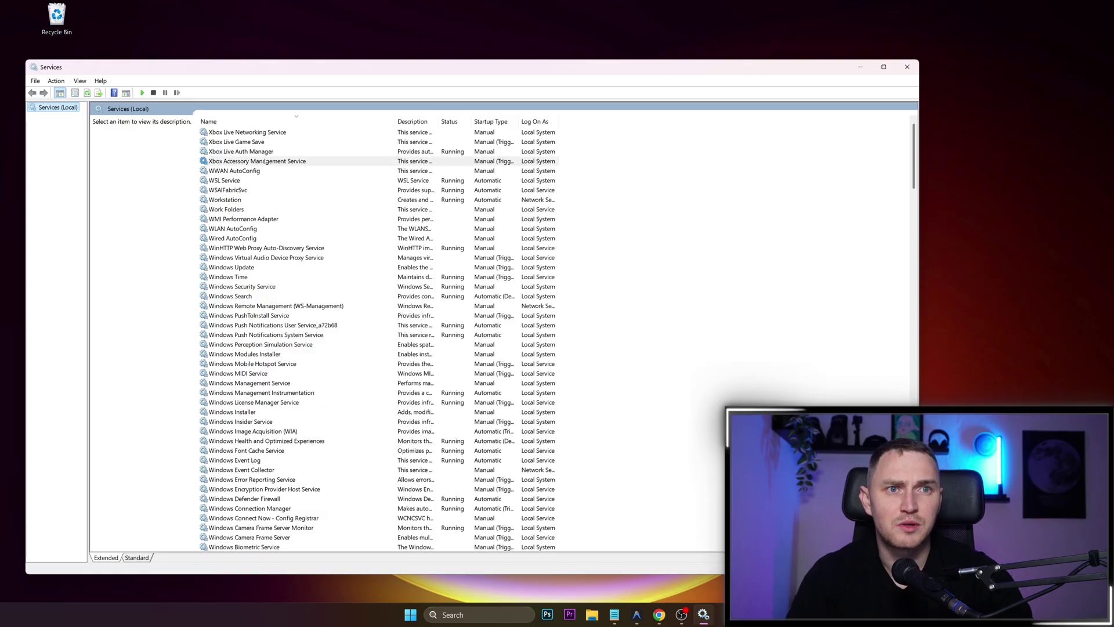
click(314, 152)
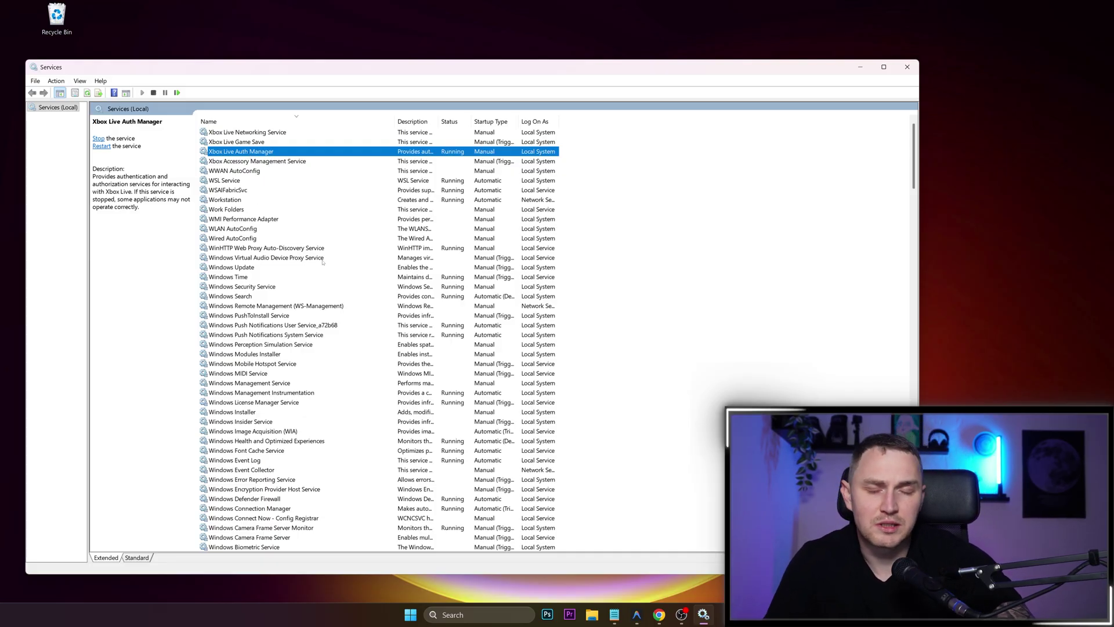
- In Xbox Live Auth Manager's properties, stop the service and apply startup type Disabled
right_click(230, 152)
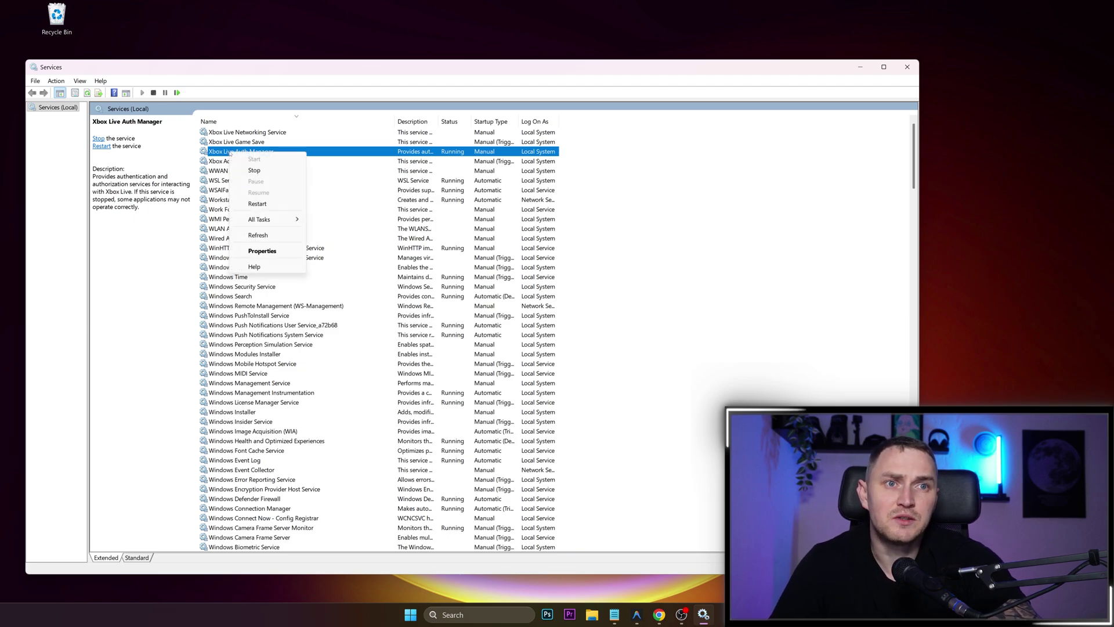
click(262, 250)
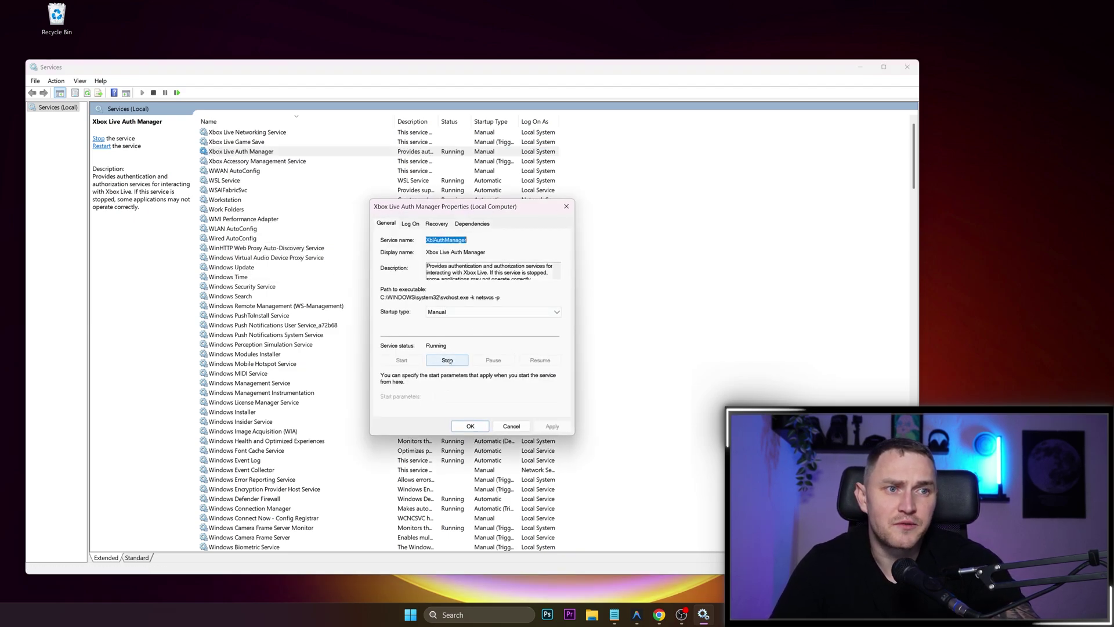
click(459, 312)
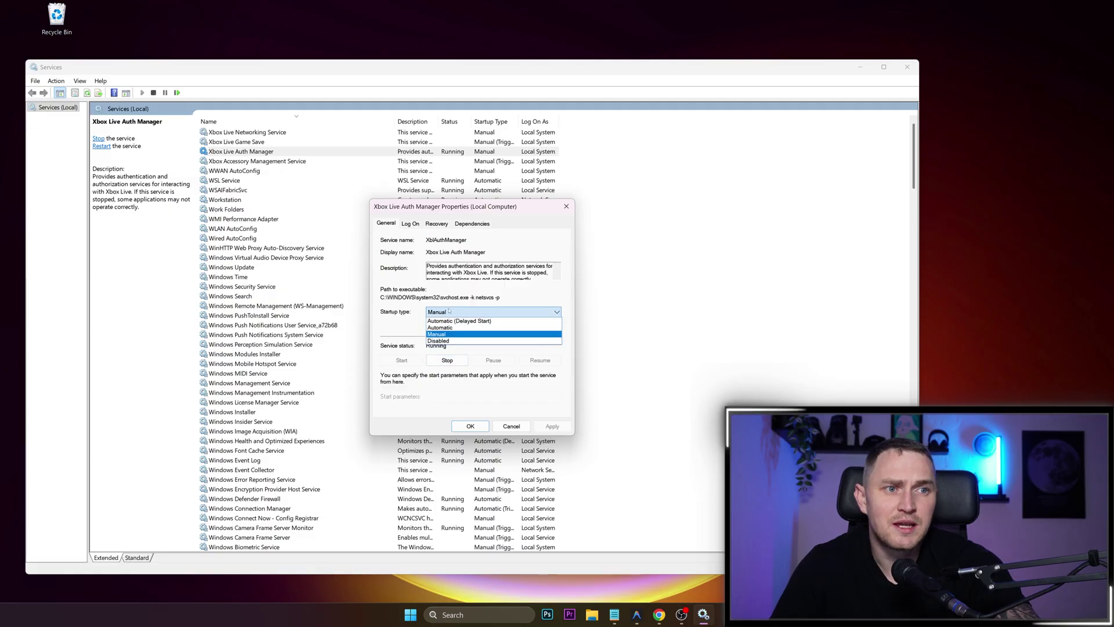
click(444, 348)
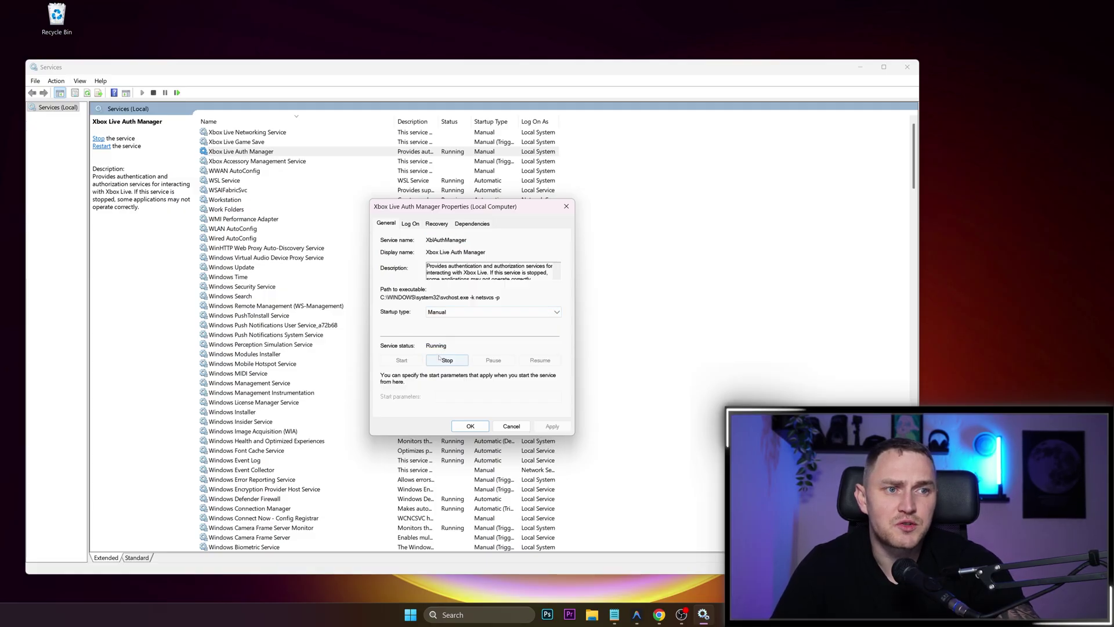
click(447, 360)
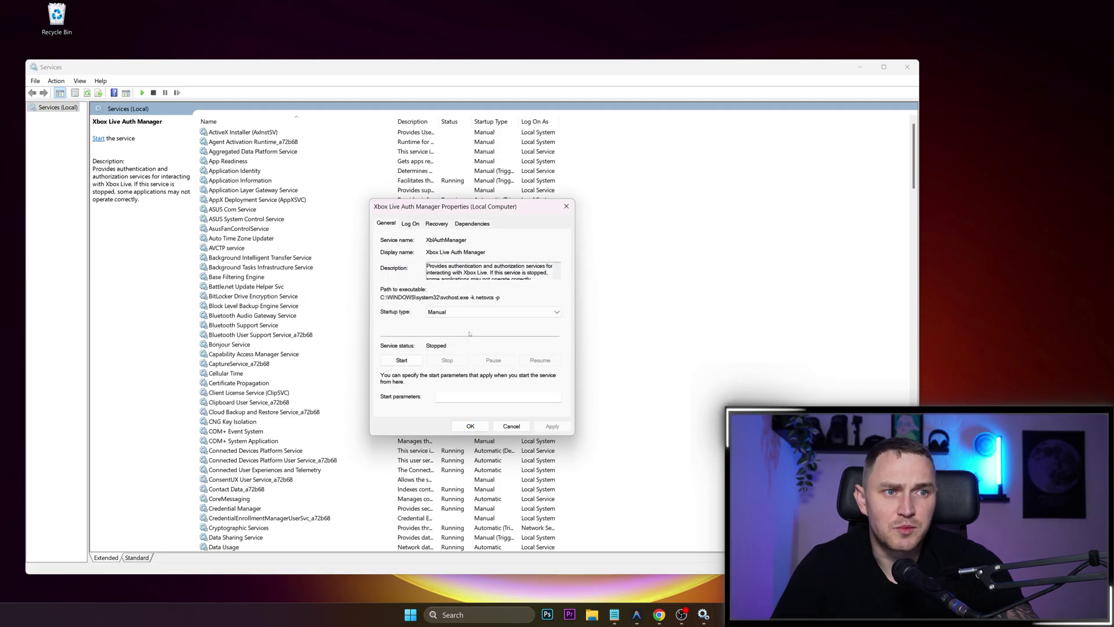
click(490, 312)
click(490, 341)
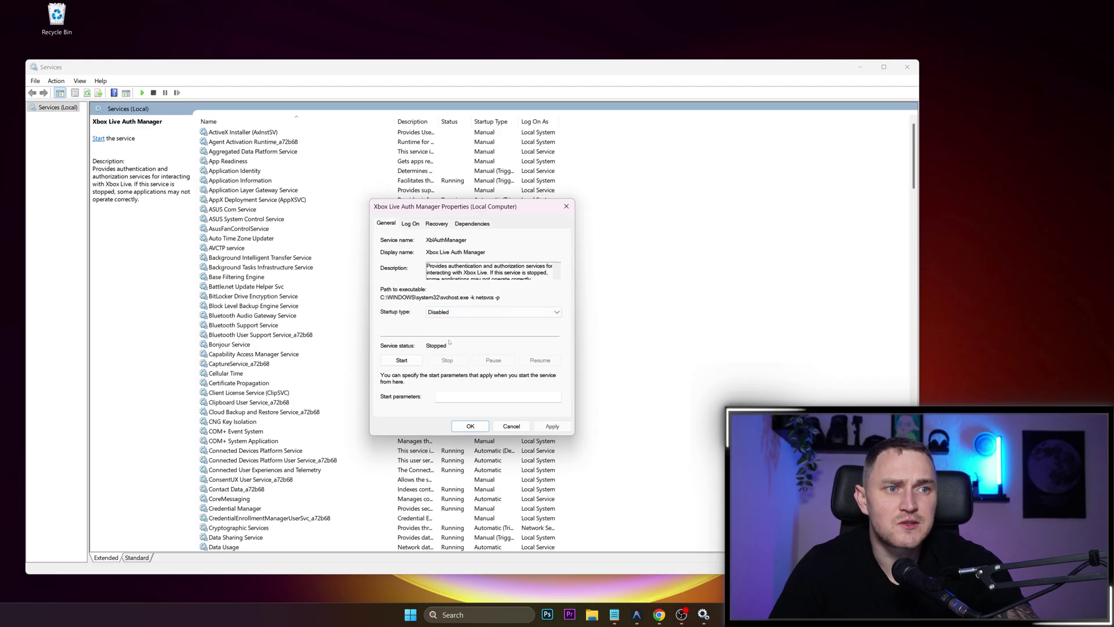
click(549, 424)
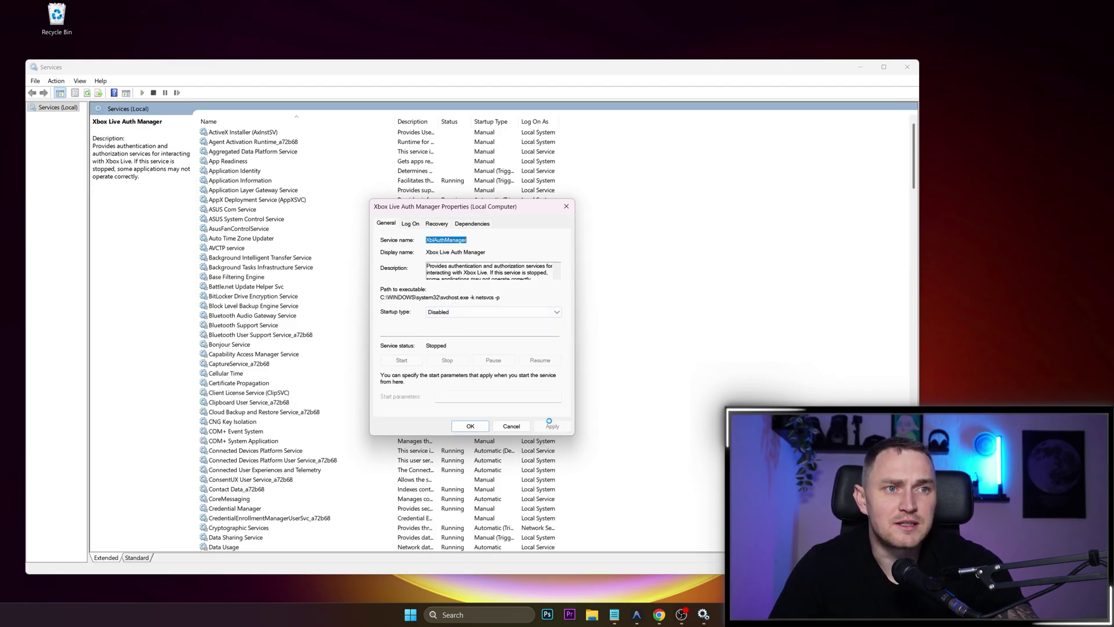
click(474, 428)
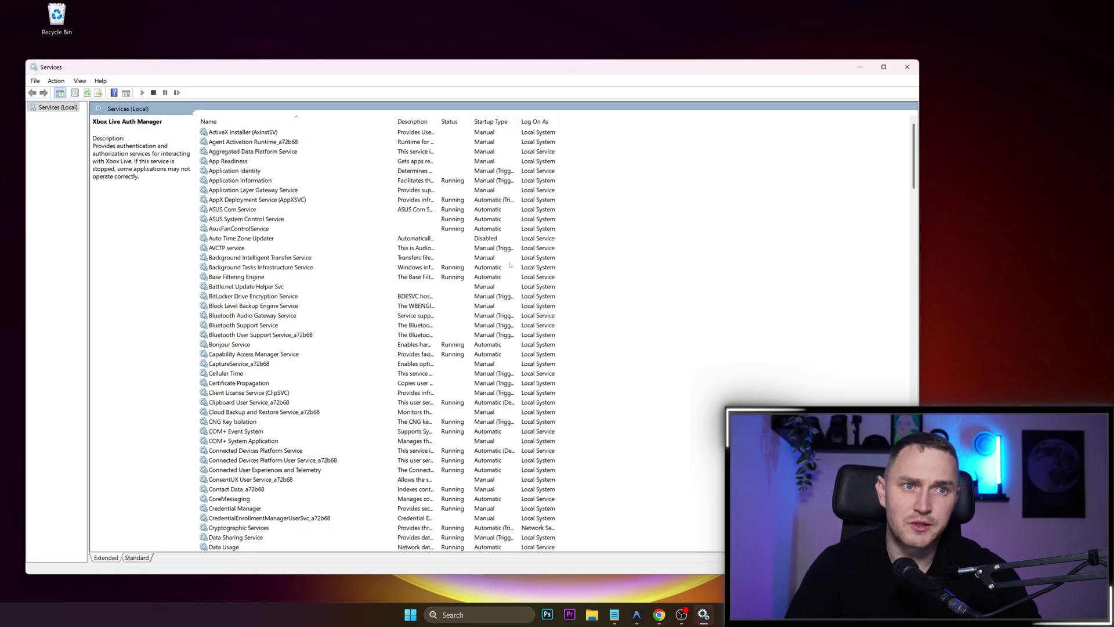
click(458, 124)
click(458, 125)
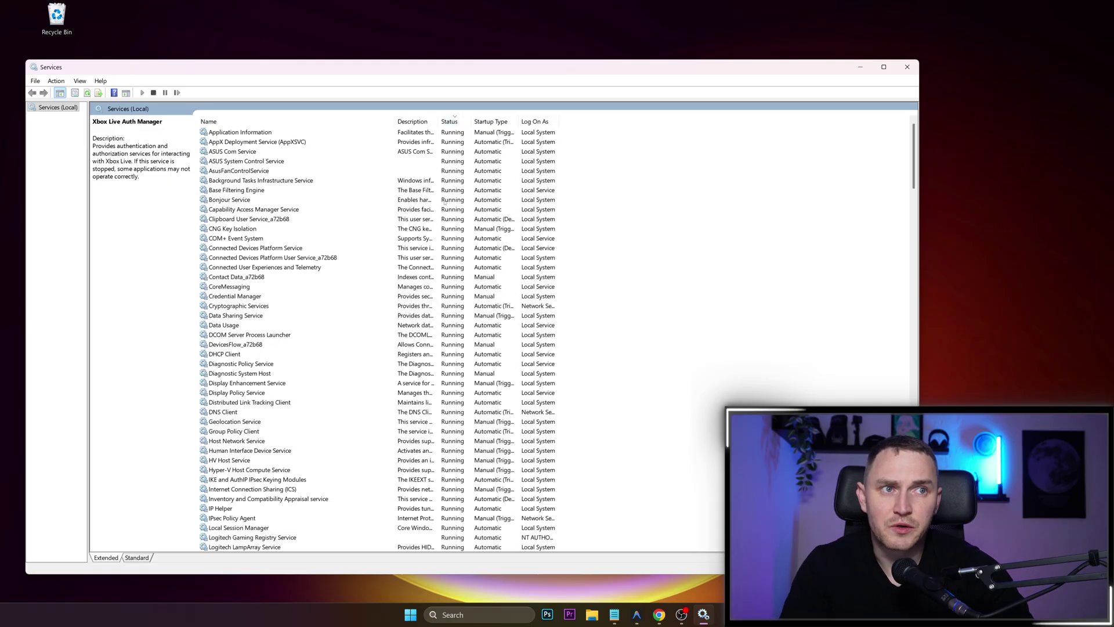
scroll(440, 244, down, 20)
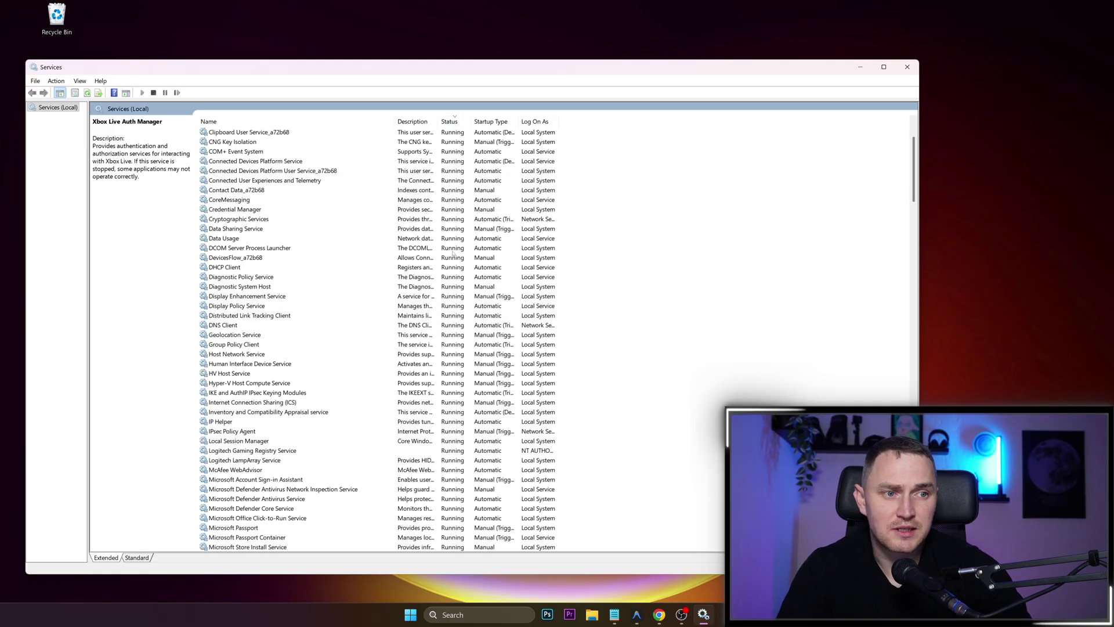
scroll(435, 366, up, 20)
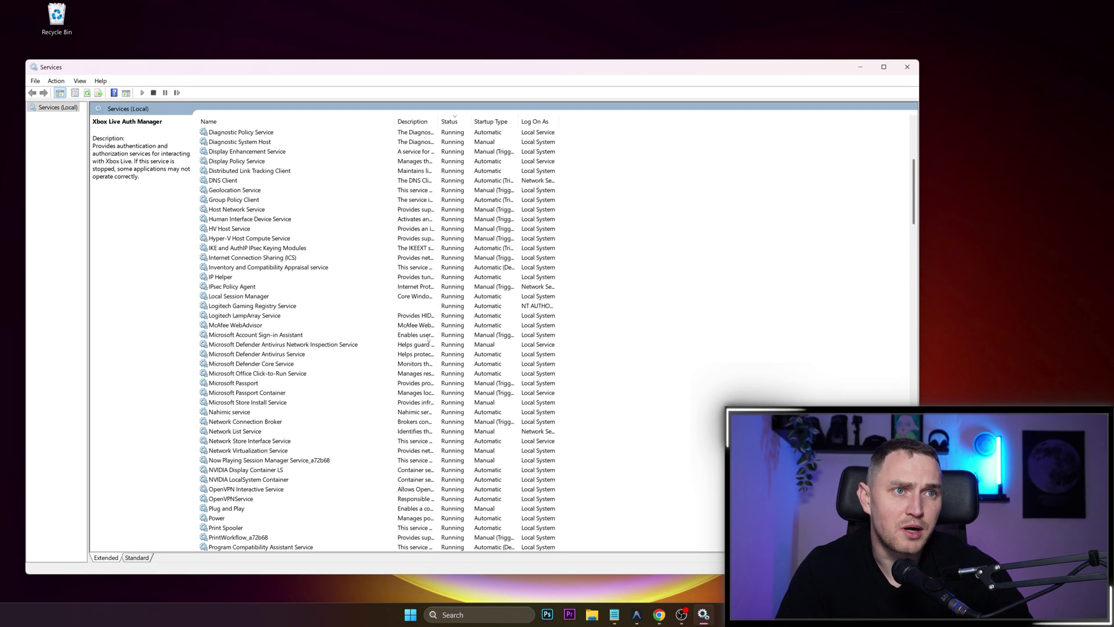
scroll(293, 152, down, 20)
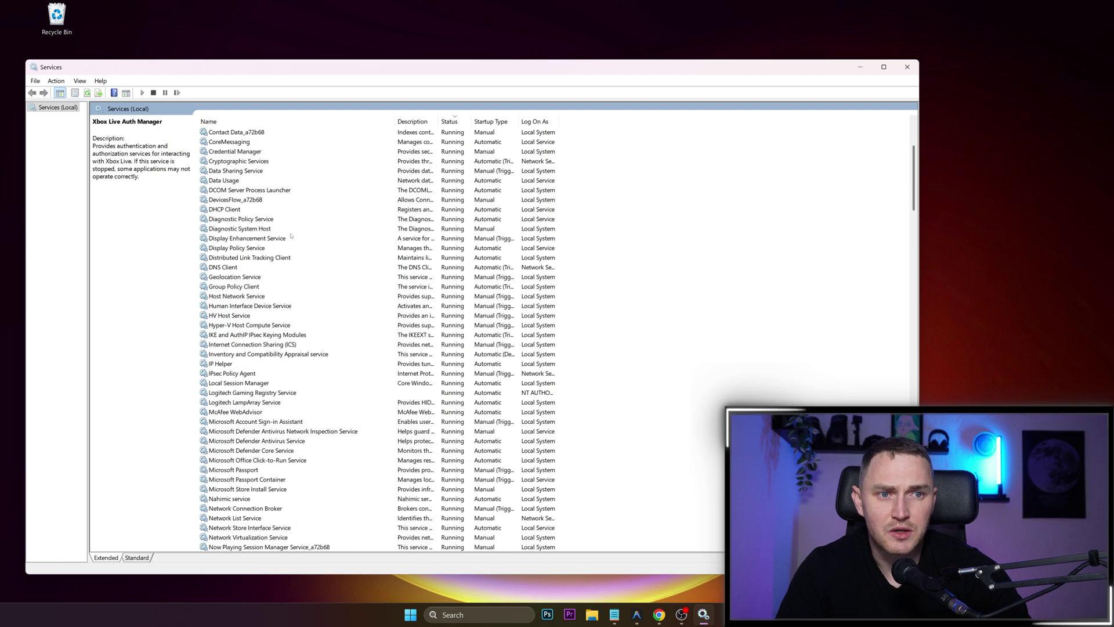
scroll(287, 268, down, 17)
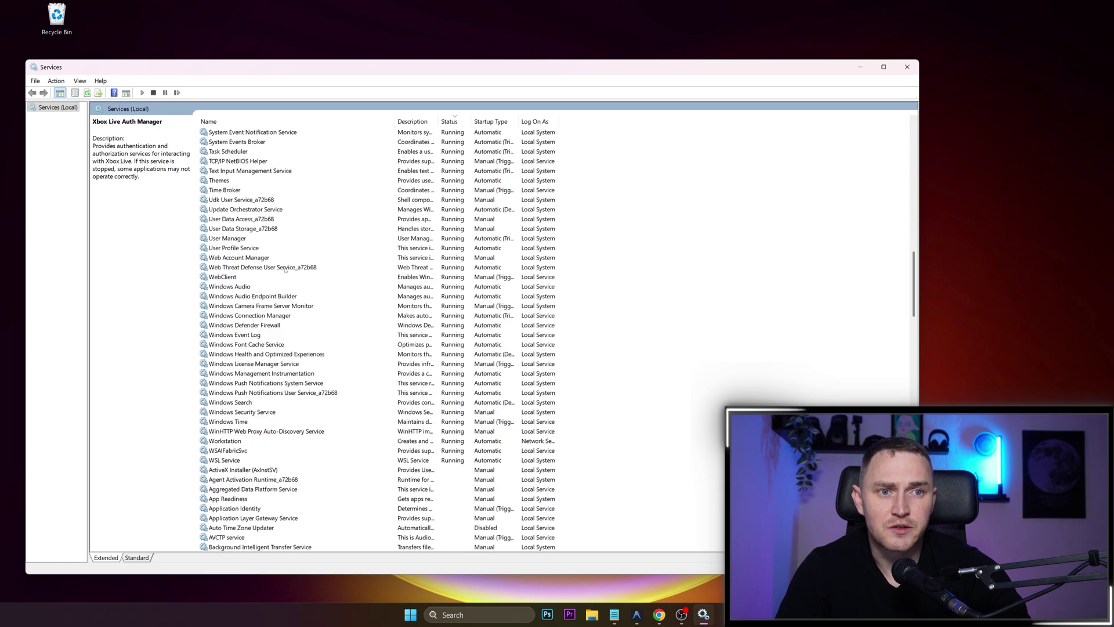
scroll(286, 269, down, 8)
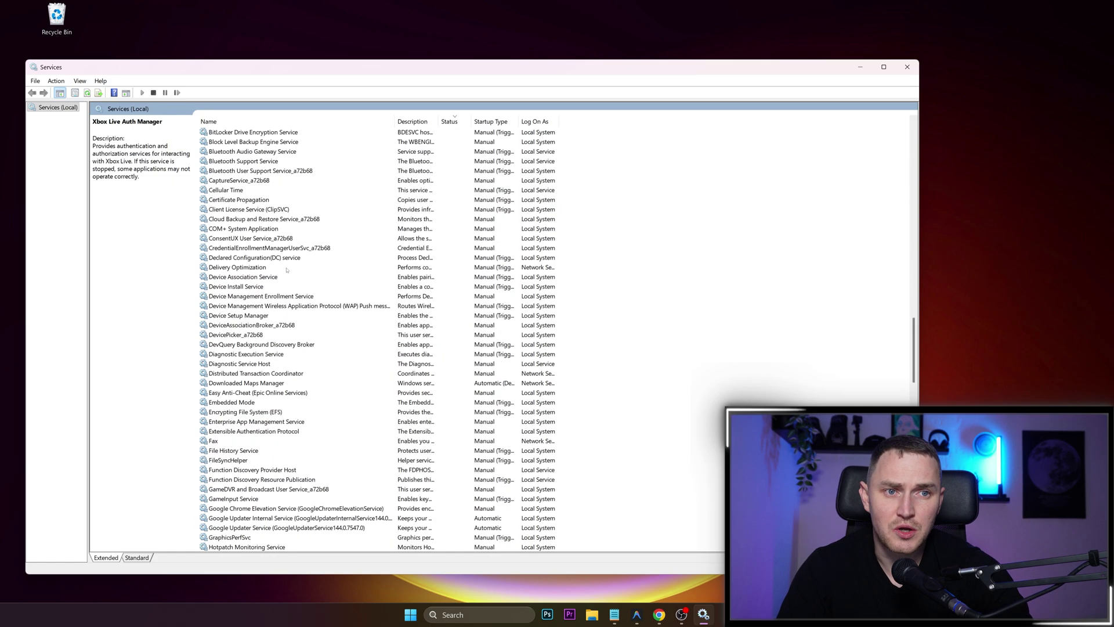
scroll(394, 315, up, 16)
scroll(394, 315, up, 9)
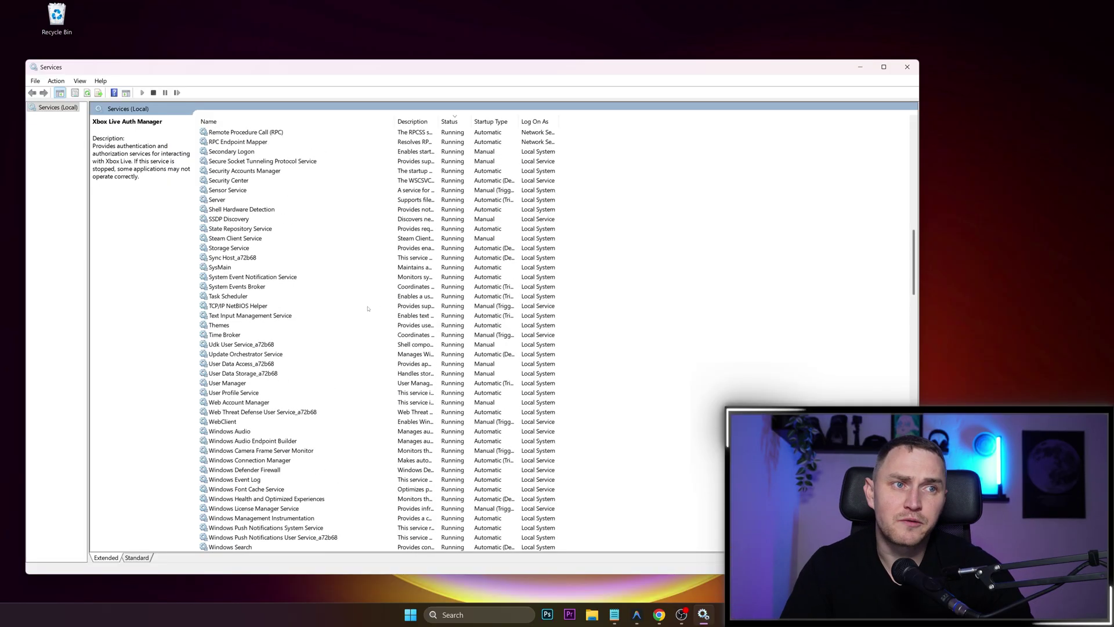
scroll(365, 340, up, 3)
scroll(365, 340, up, 20)
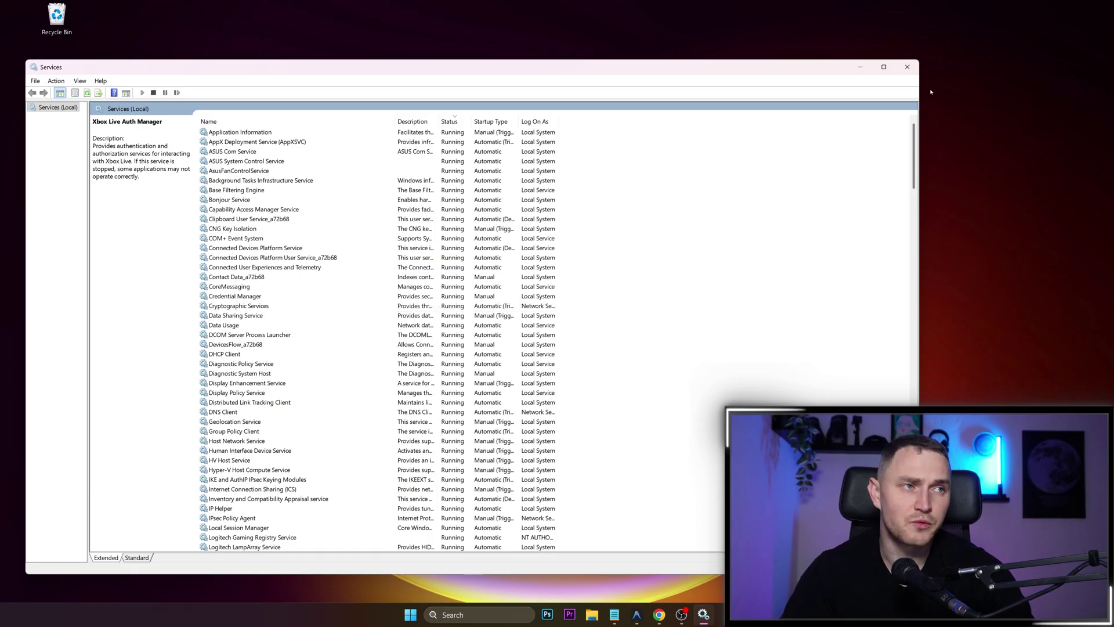
- Close Services and launch Settings from Windows search
click(907, 67)
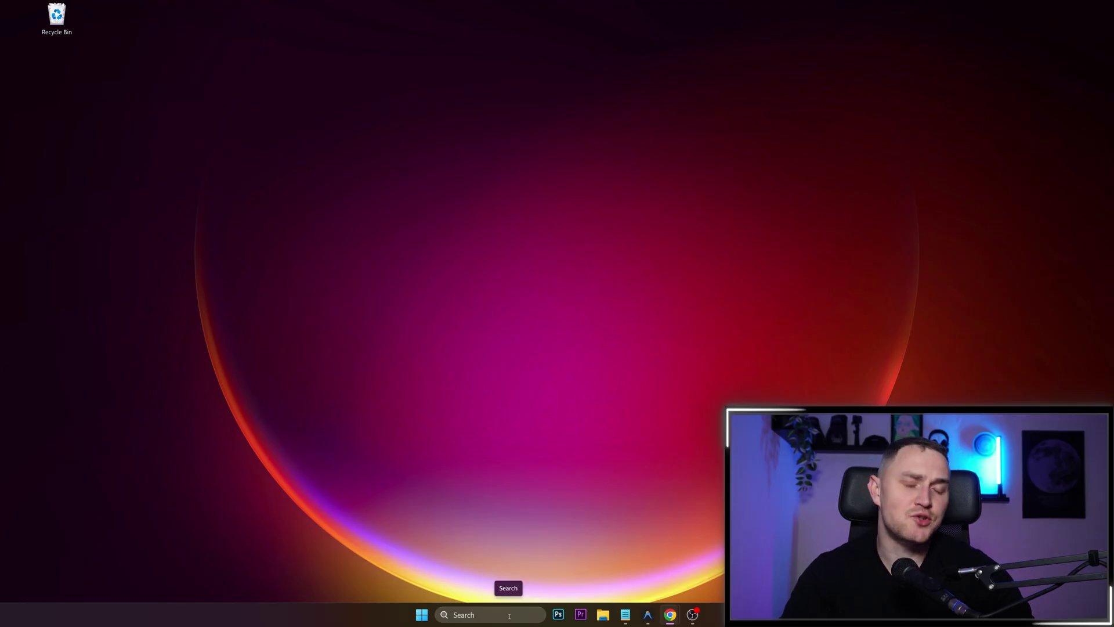
click(509, 615)
text(s)
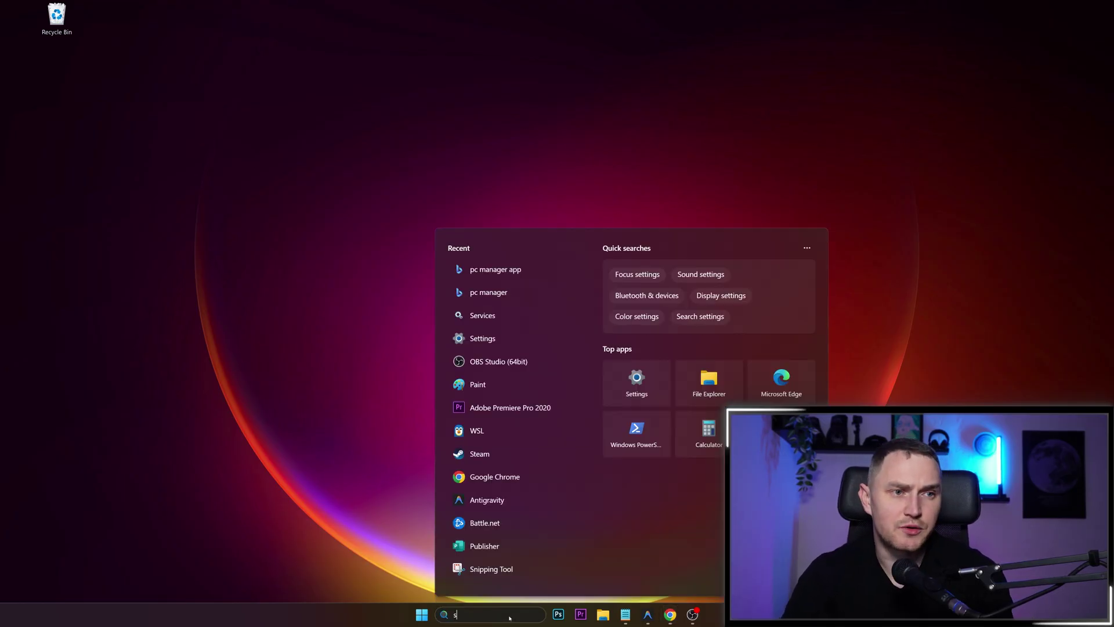
text(ystem Information)
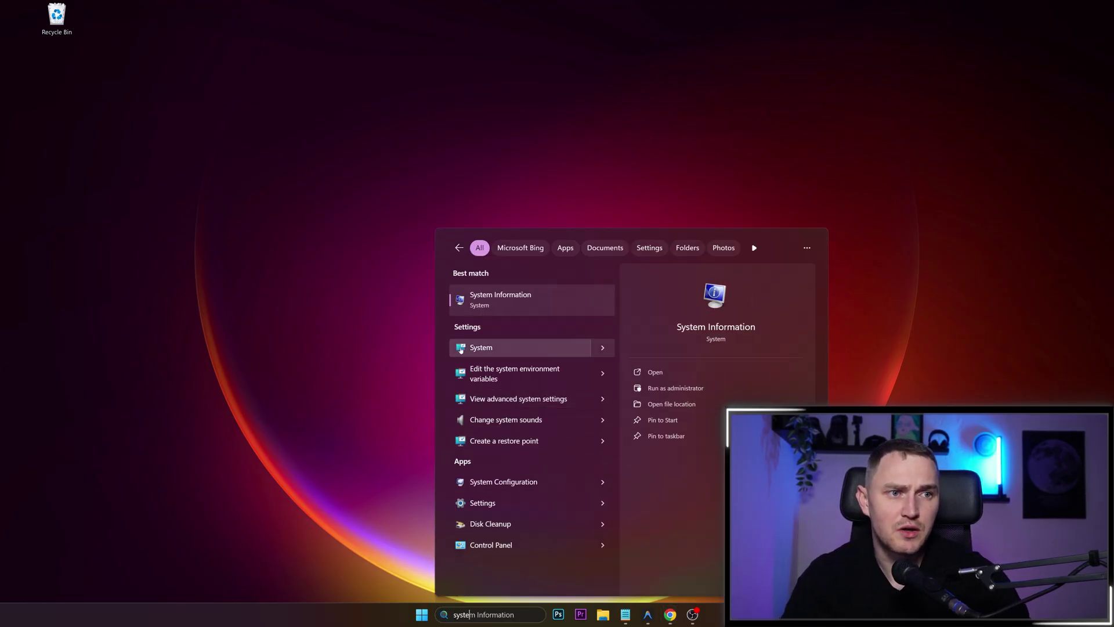
click(276, 306)
key(super)
text(set)
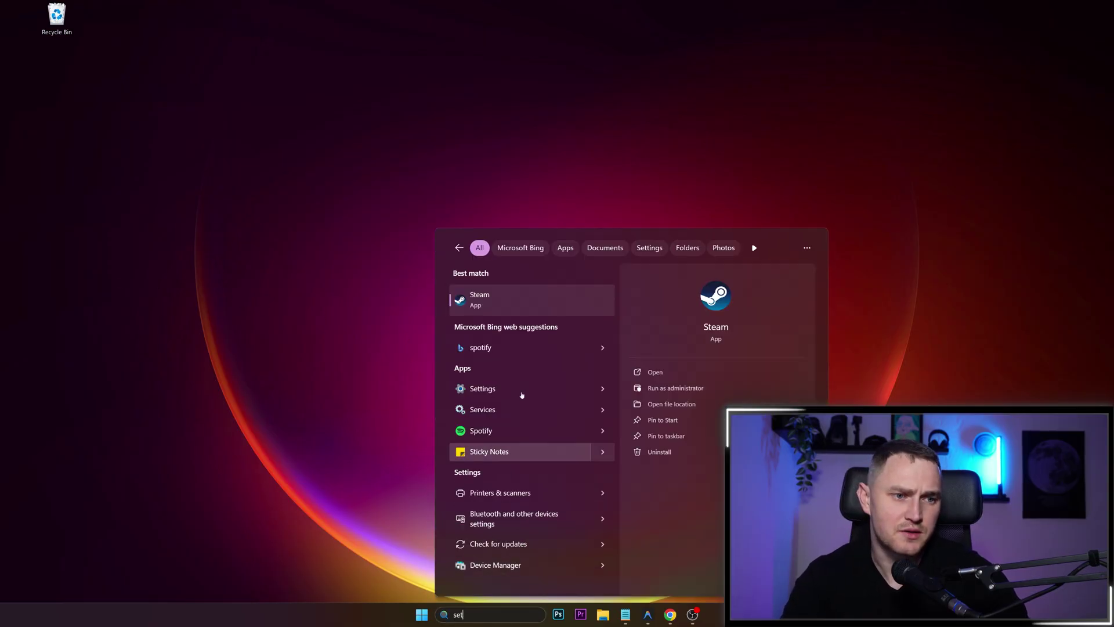
text(t)
click(508, 304)
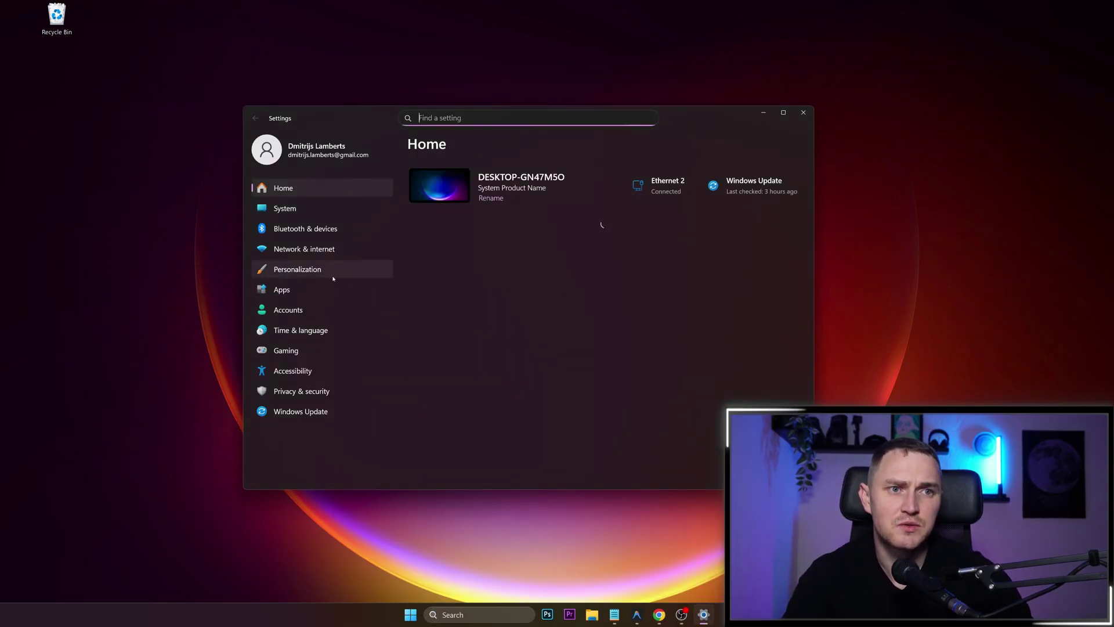
- Browse the Apps > Installed apps list and view CurseForge's uninstall options
click(302, 289)
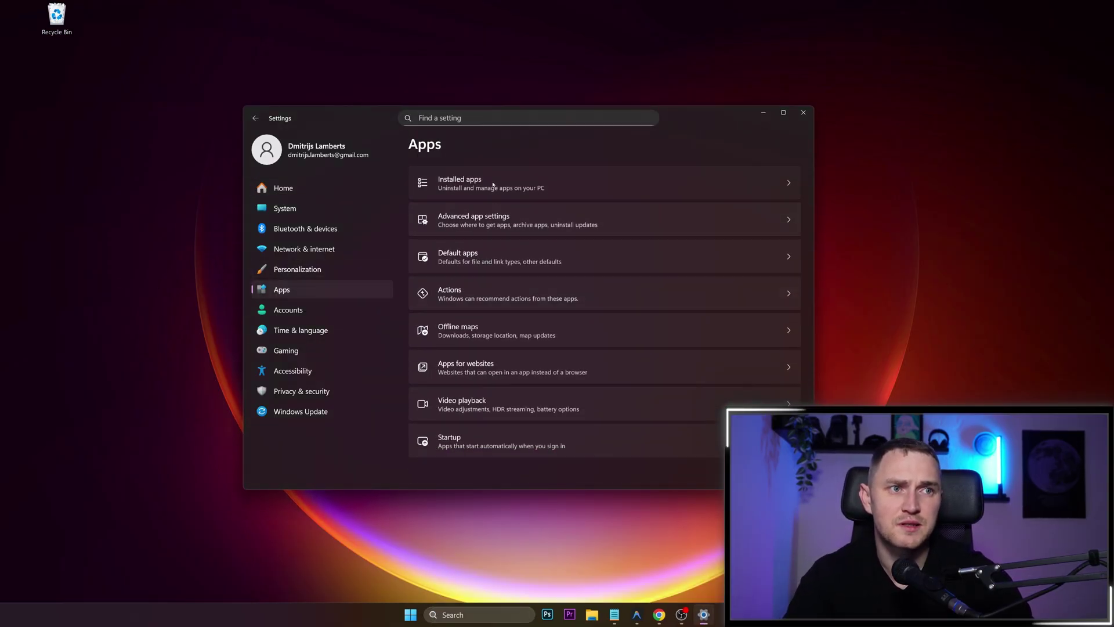
click(493, 185)
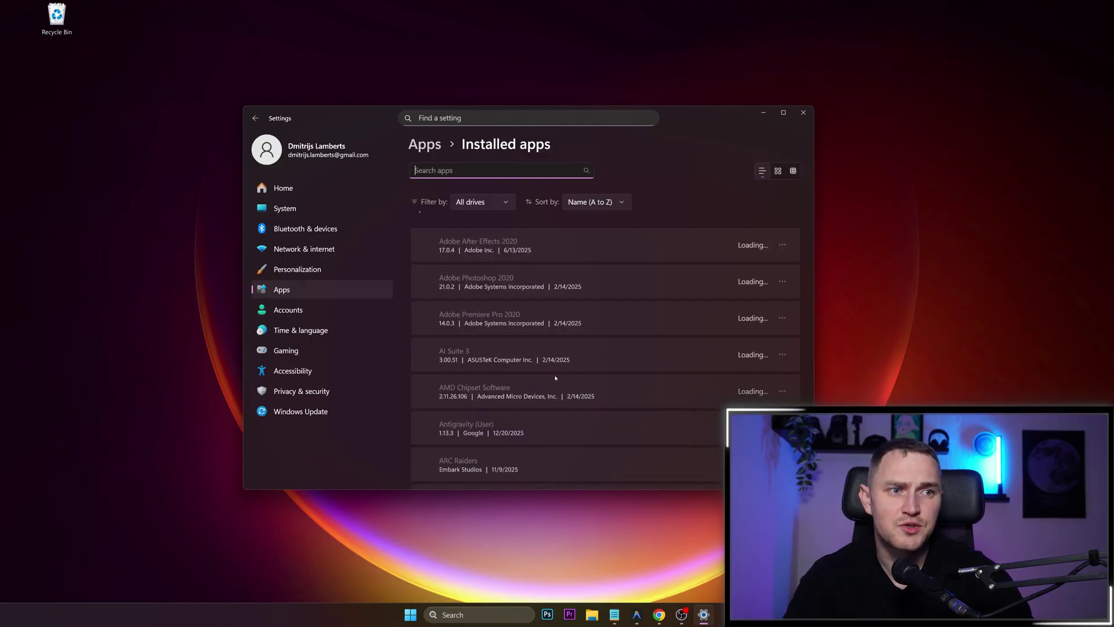
scroll(557, 371, down, 6)
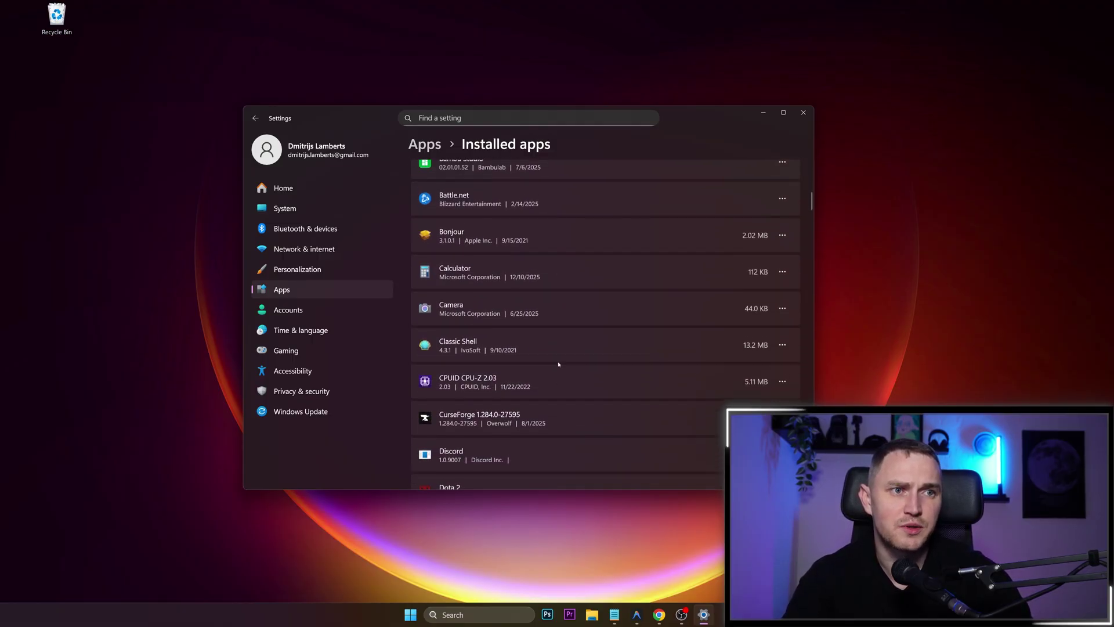
scroll(559, 364, up, 2)
scroll(544, 395, up, 1)
scroll(551, 383, down, 5)
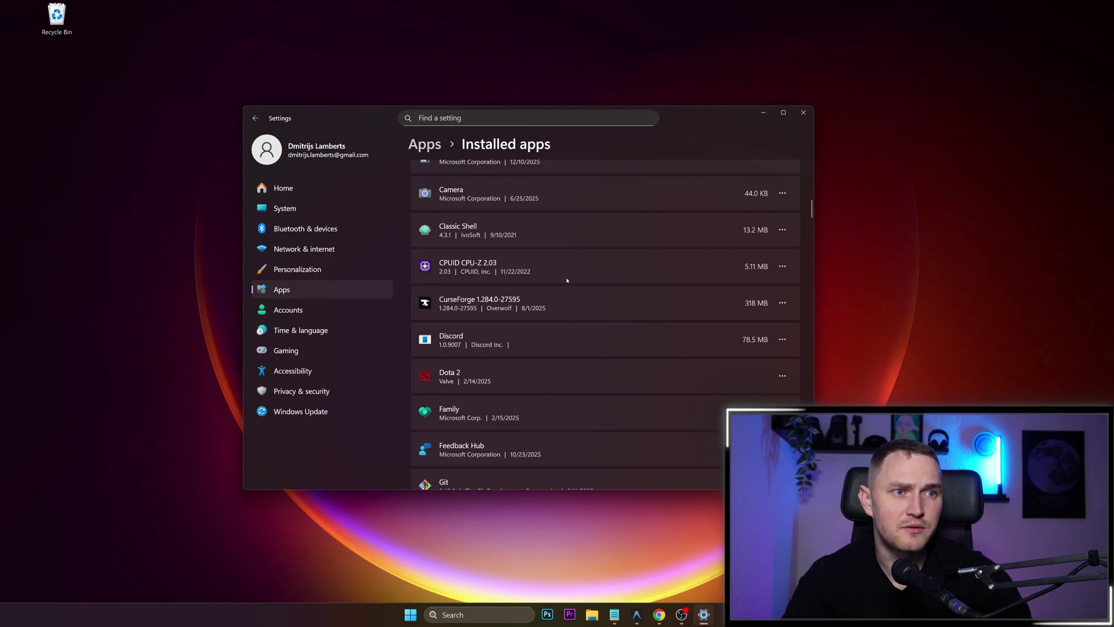
click(782, 303)
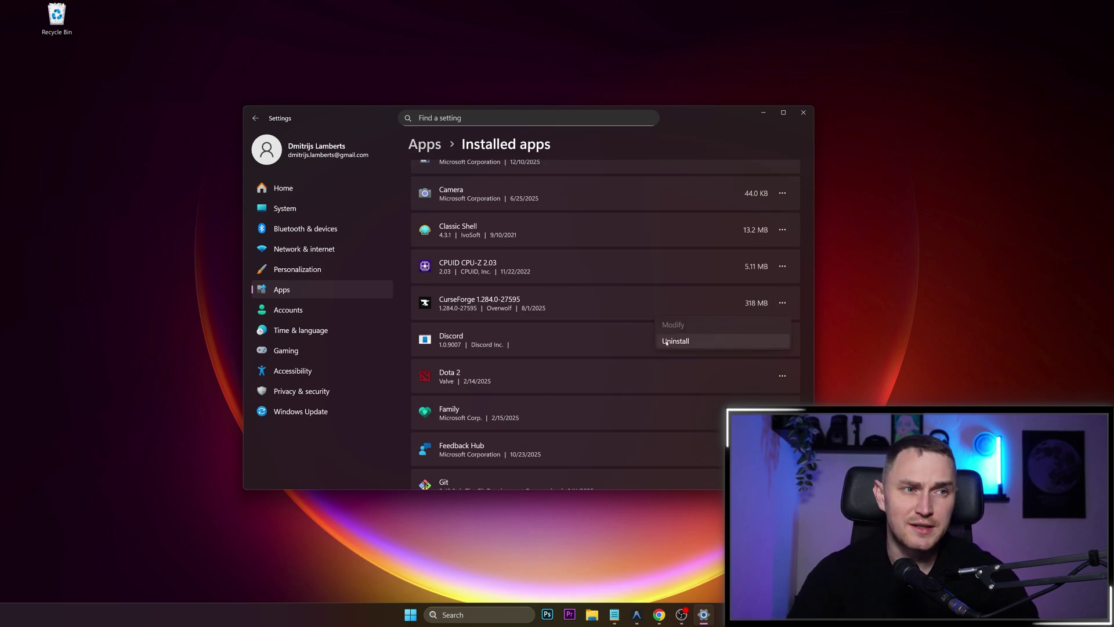
scroll(545, 427, down, 10)
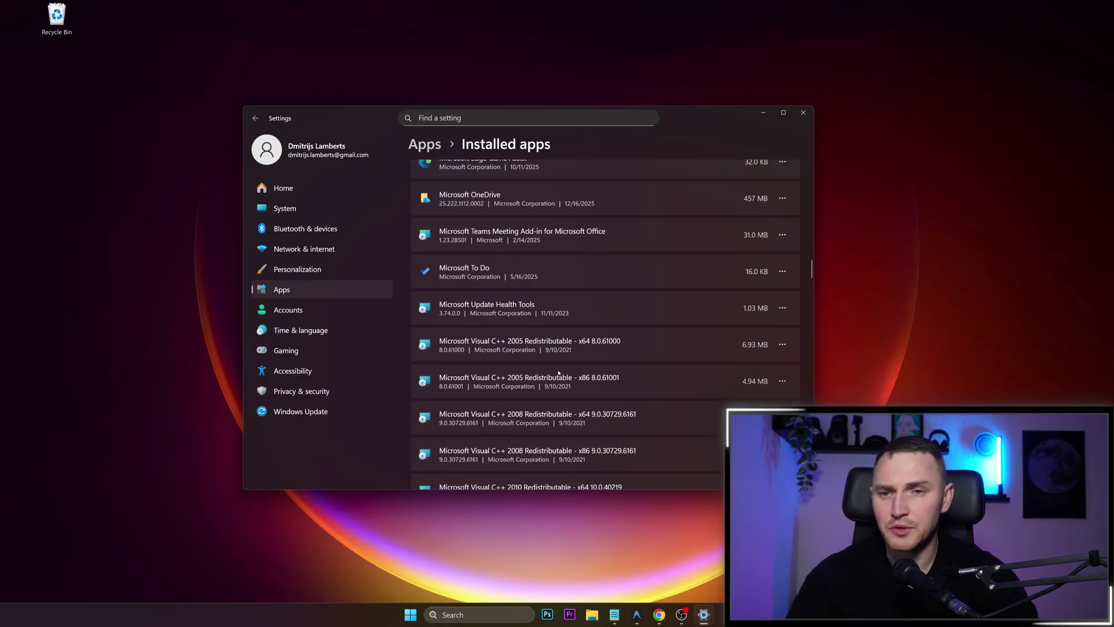
scroll(559, 373, down, 10)
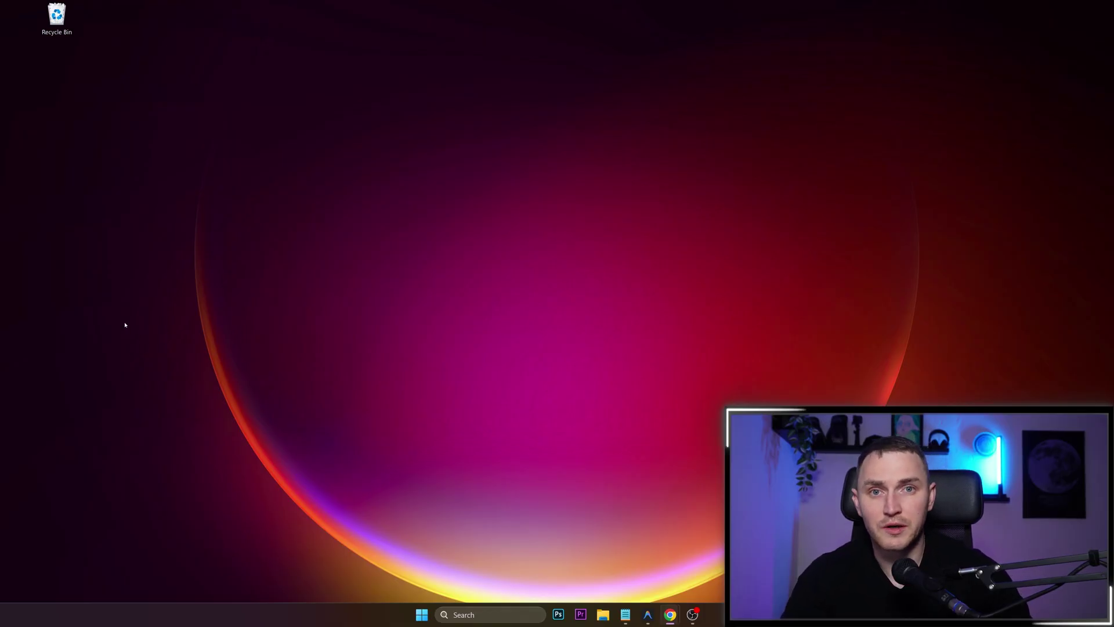
click(488, 617)
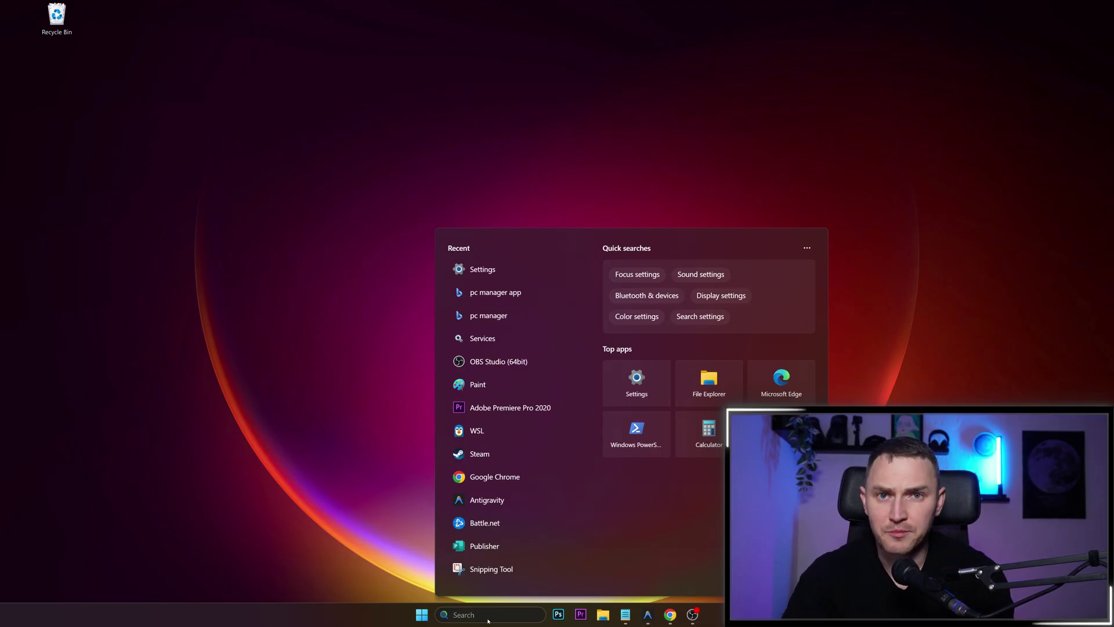
text(virus)
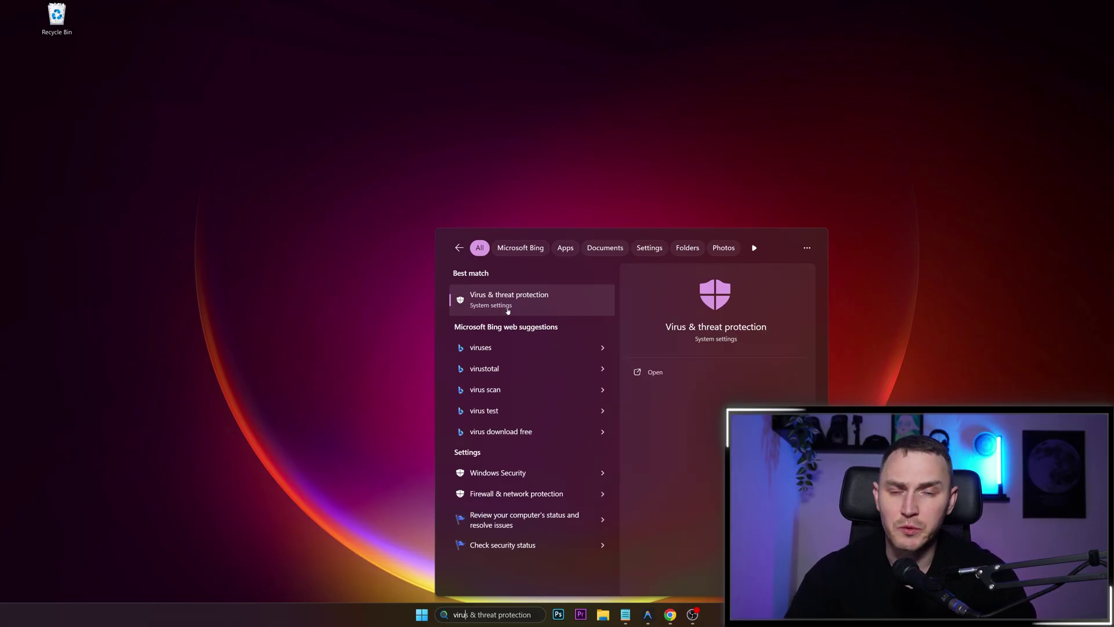
click(508, 311)
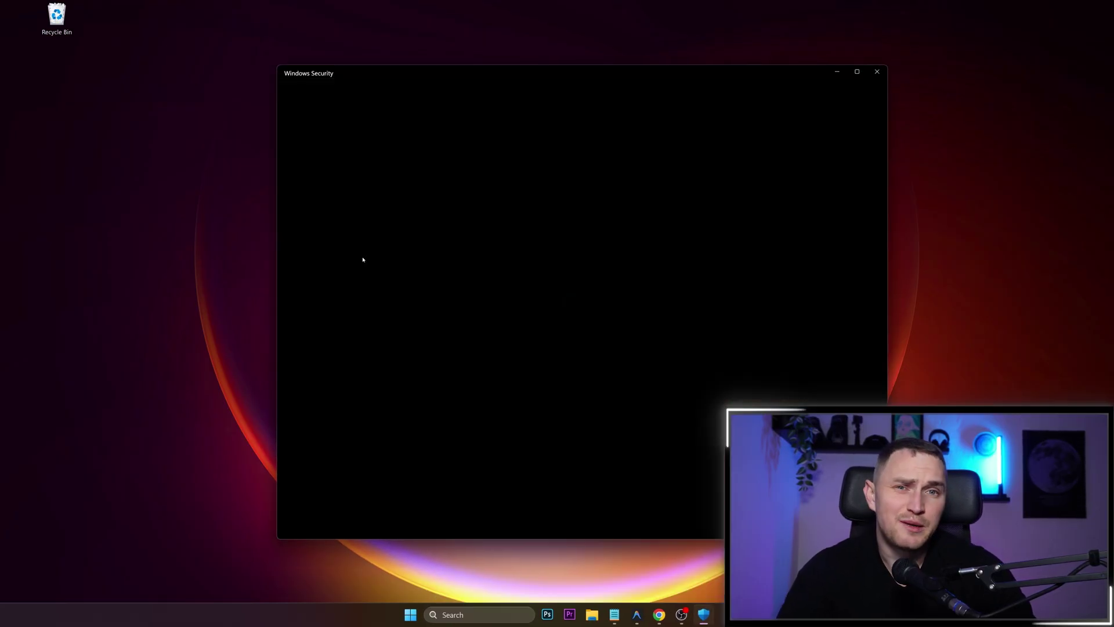
drag(518, 78, 512, 54)
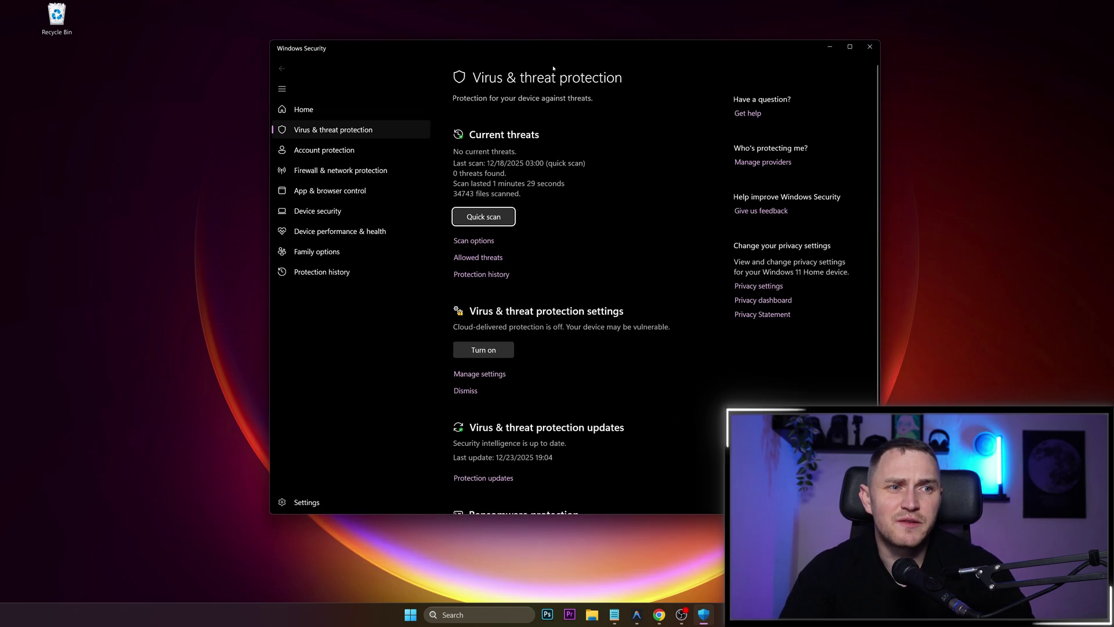
scroll(538, 349, down, 2)
scroll(537, 342, up, 2)
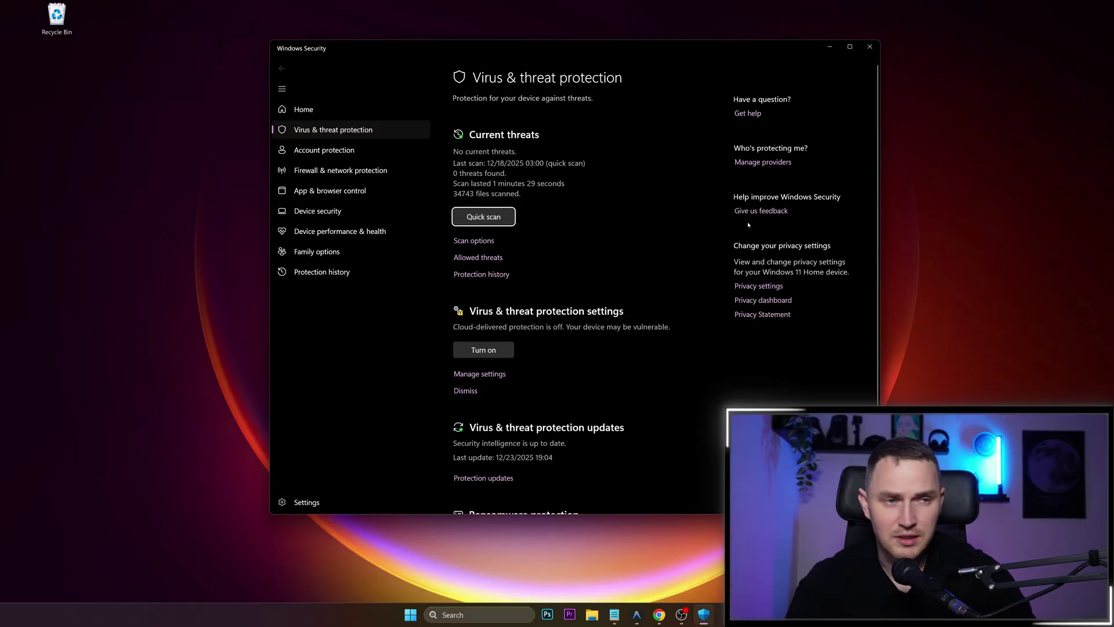
click(869, 47)
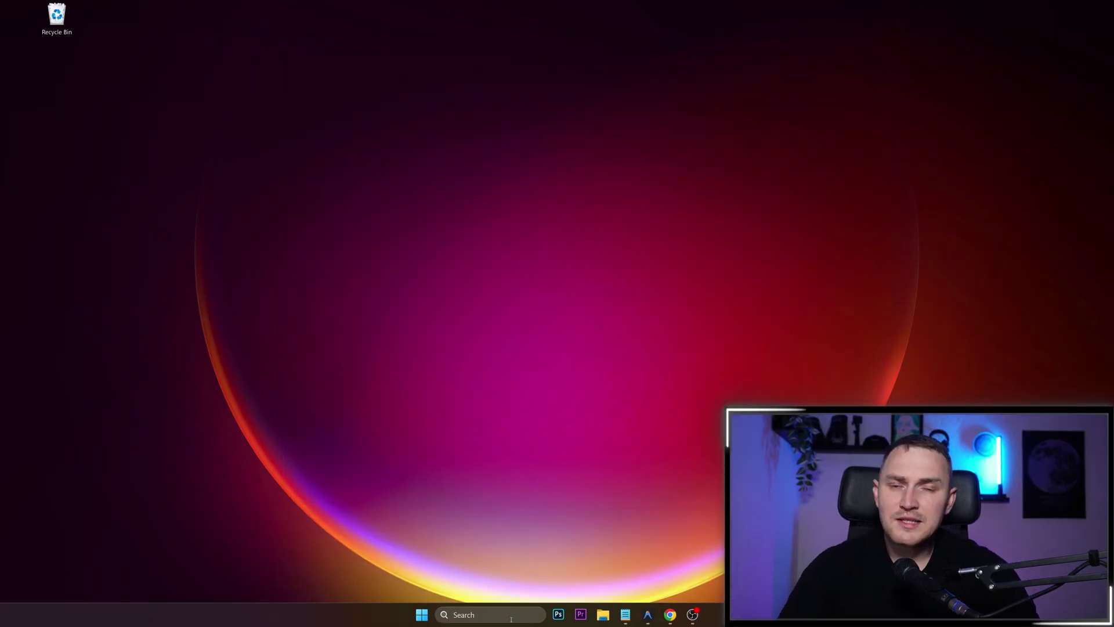
click(494, 615)
text(update)
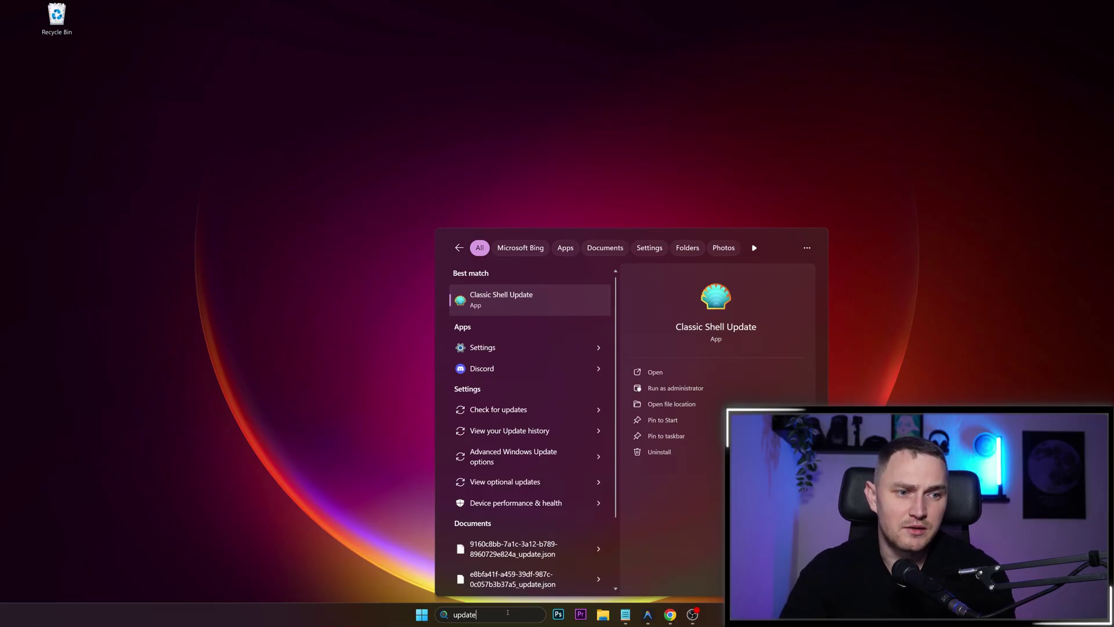
key(ctrl+a)
text(updates)
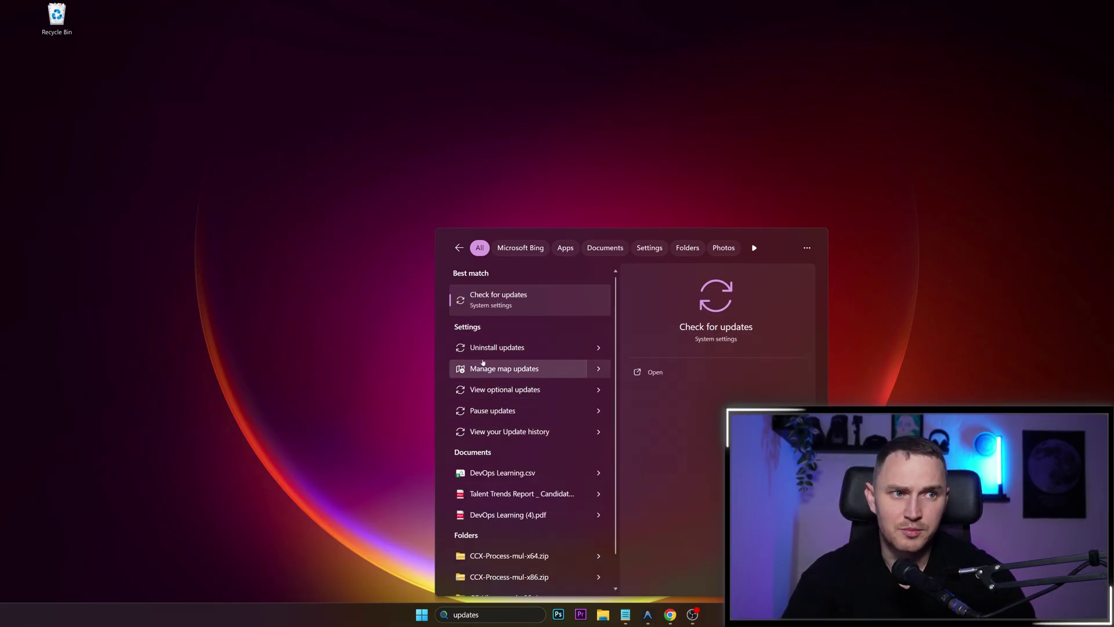
click(486, 301)
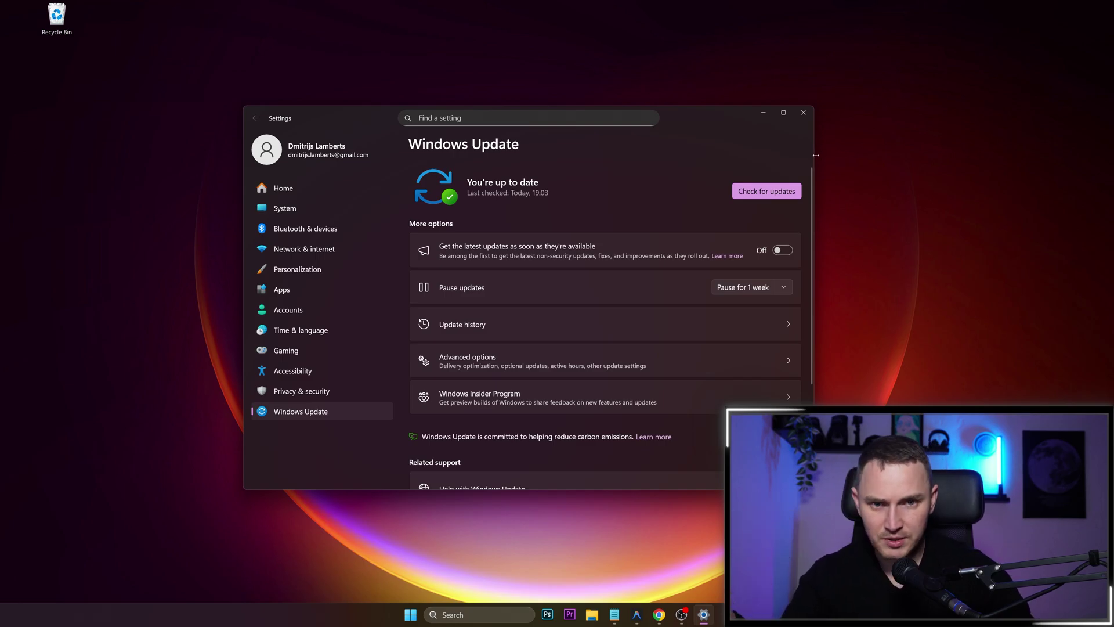
click(805, 115)
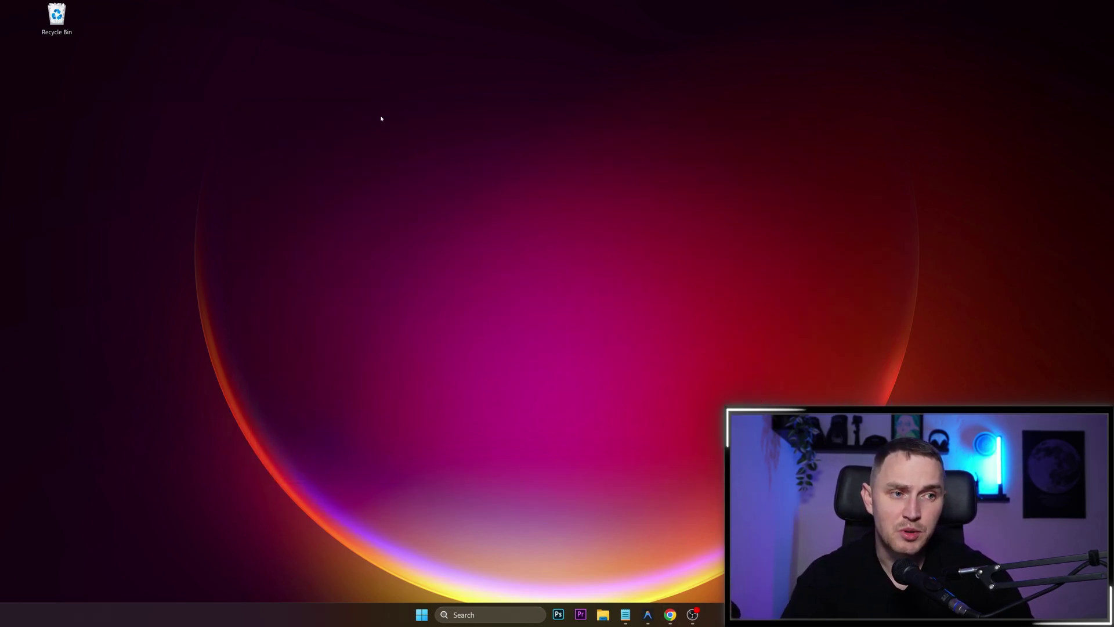